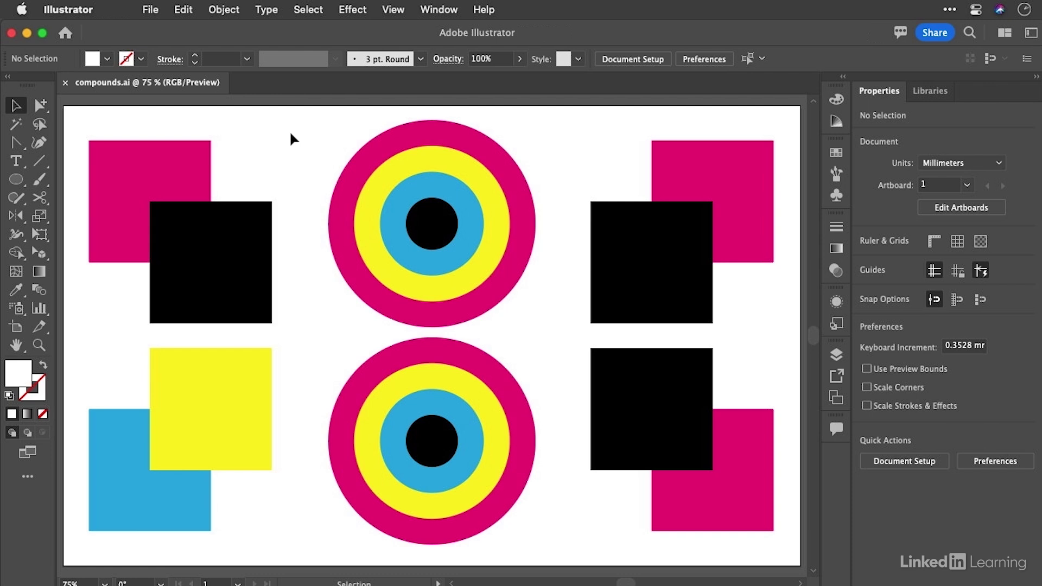
Drag a marquee around the overlapping magenta and black squares at the top left
{"action": "left_click_drag", "start_coordinate": [161, 124], "coordinate": [271, 229]}
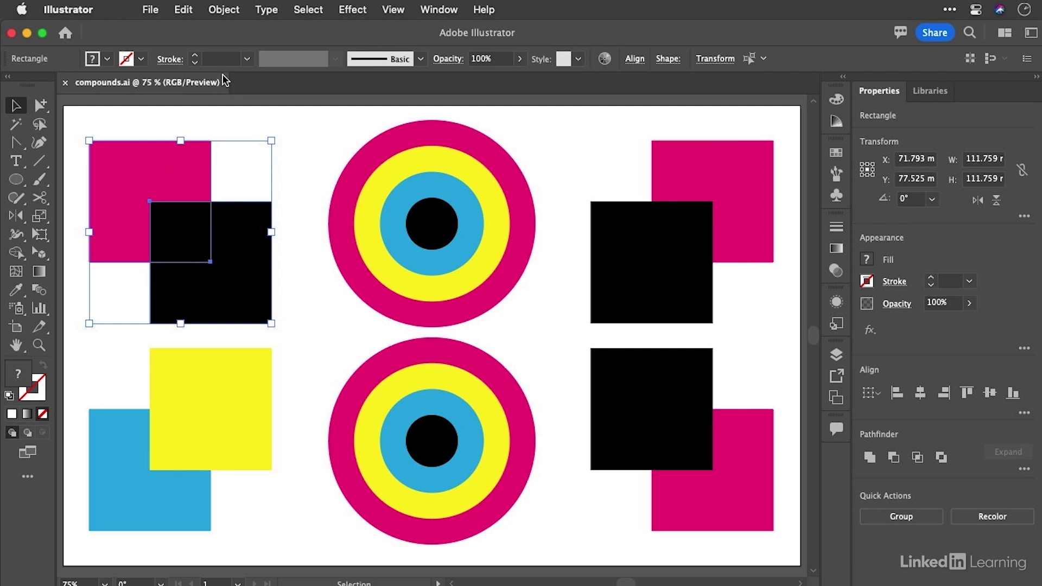
Make the two selected squares a compound path via Object > Compound Path > Make
{"action": "left_click", "coordinate": [224, 11]}
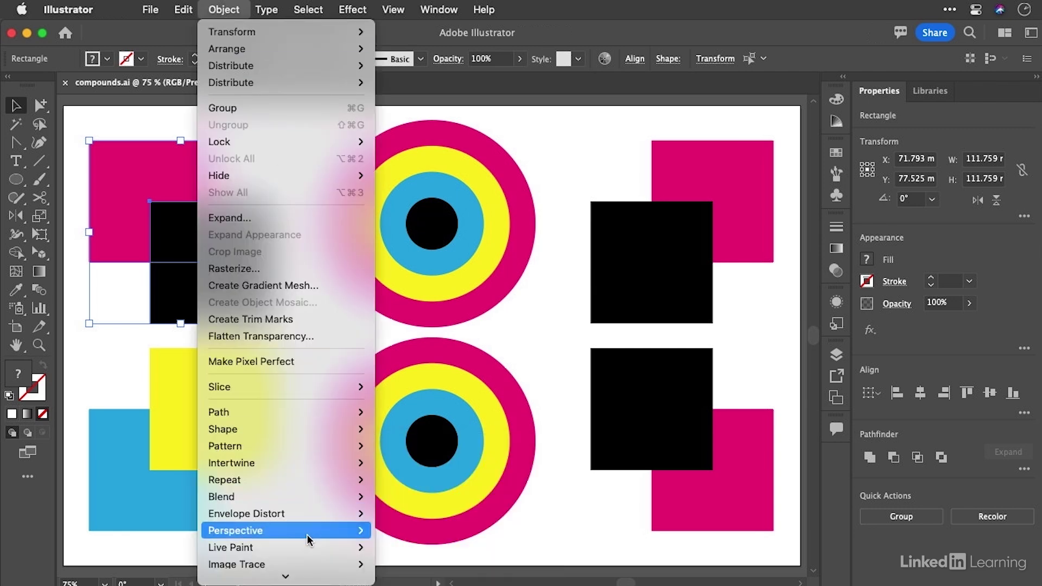
{"action": "mouse_move", "coordinate": [303, 517]}
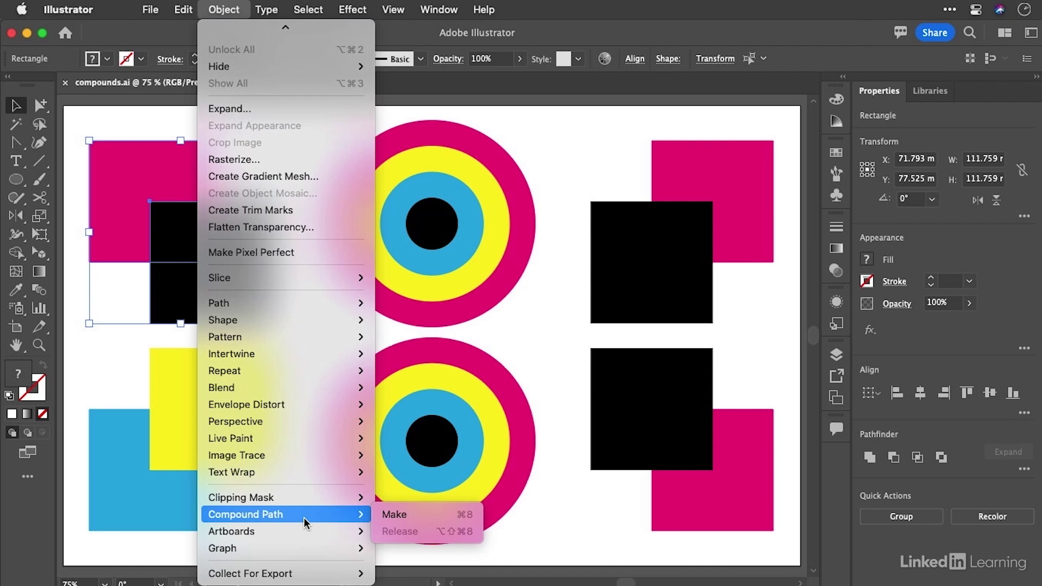
{"action": "left_click", "coordinate": [404, 513]}
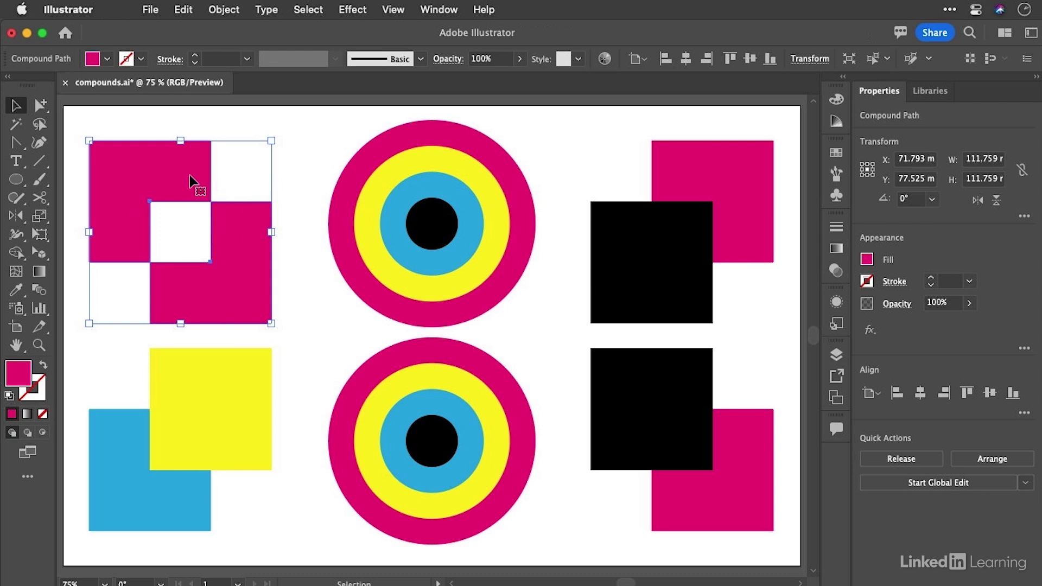
Fill the compound path orange-red from the Fill swatches, then deselect it
{"action": "left_click", "coordinate": [108, 60]}
{"action": "left_click", "coordinate": [89, 86]}
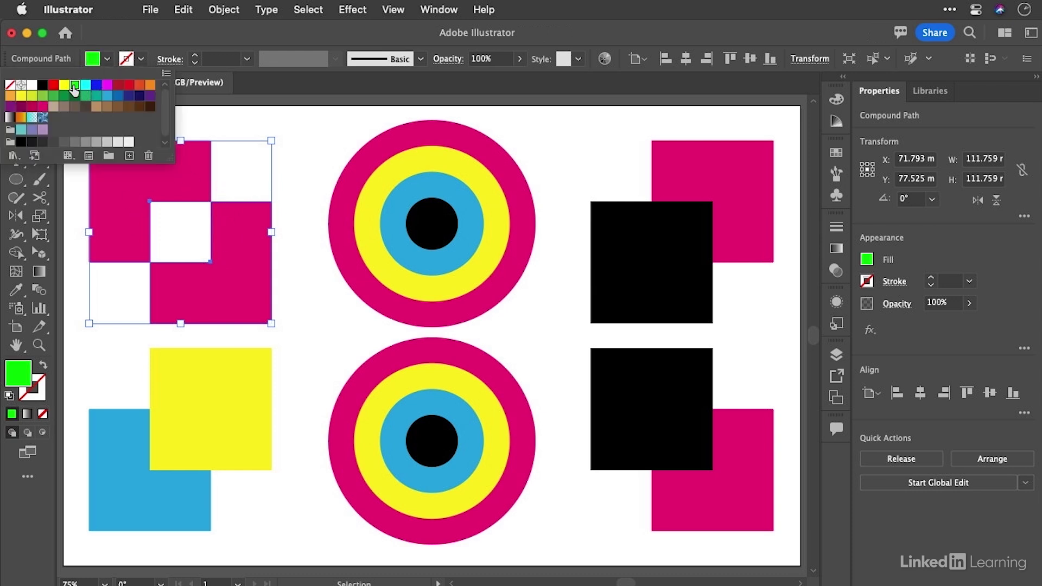
{"action": "left_click", "coordinate": [102, 61]}
{"action": "left_click", "coordinate": [106, 59]}
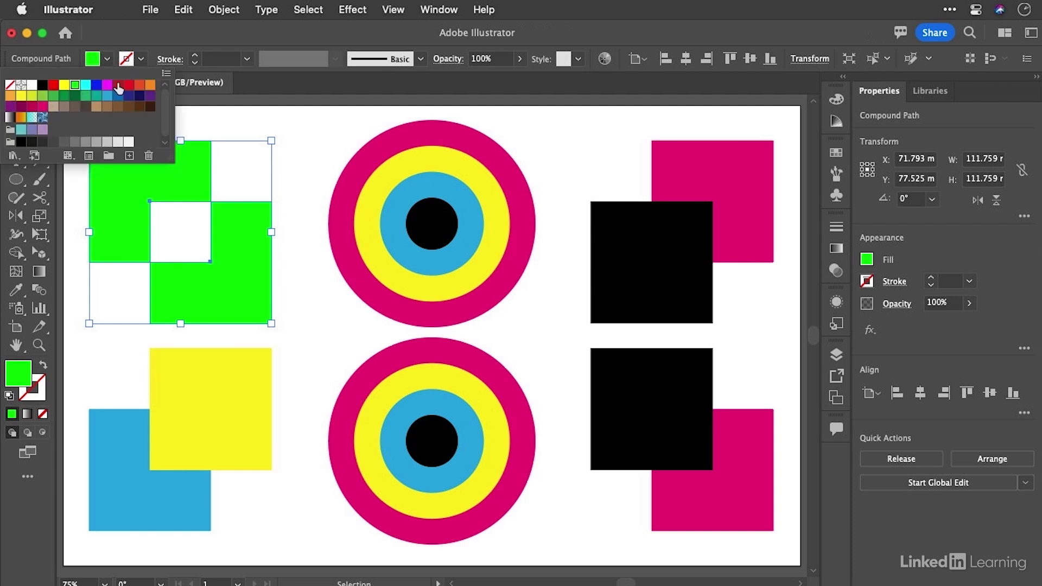
{"action": "left_click", "coordinate": [139, 86]}
{"action": "left_click", "coordinate": [174, 44]}
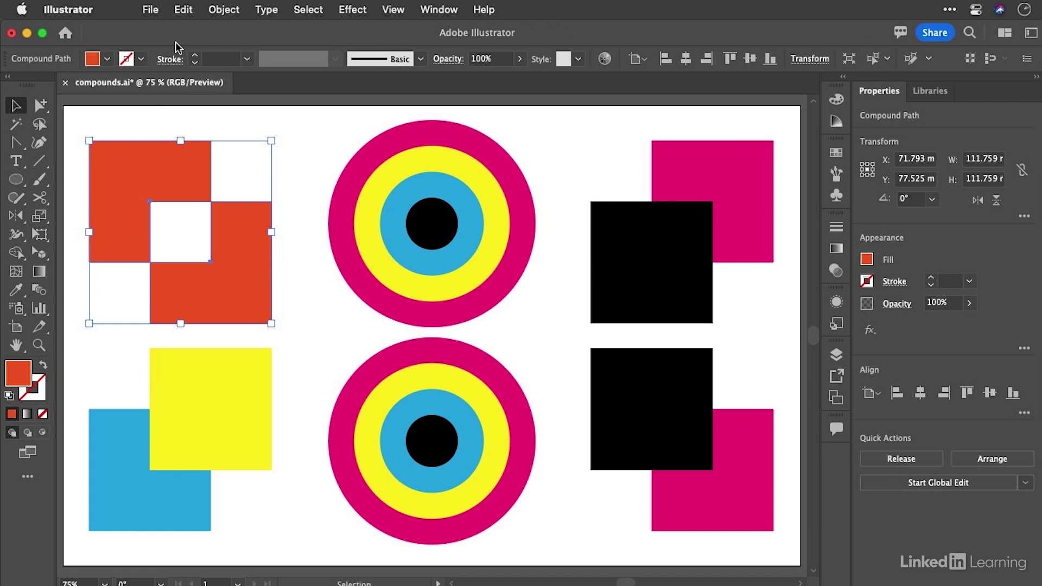
{"action": "left_click", "coordinate": [297, 135]}
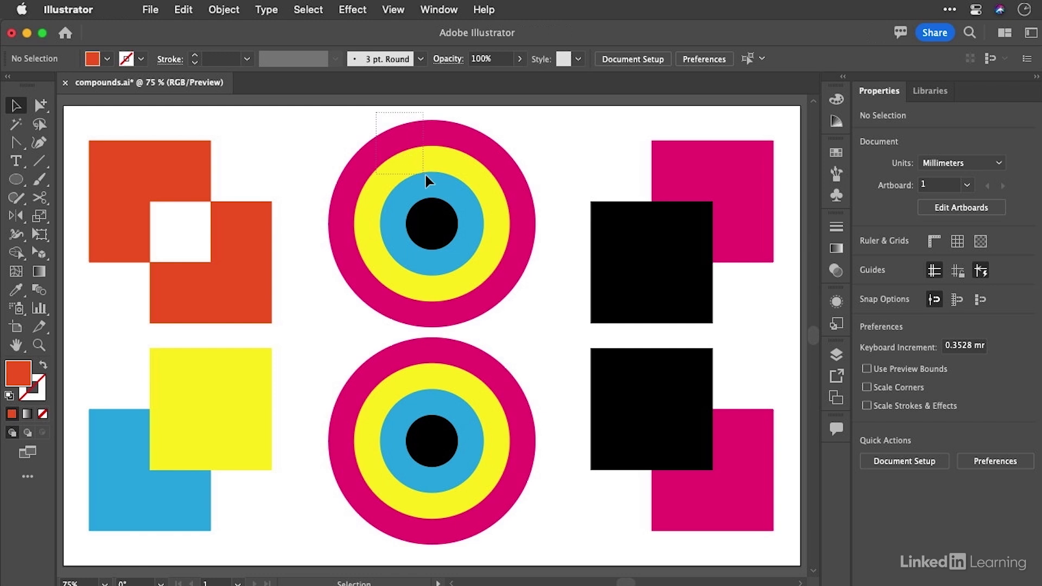
Select the top concentric-circle target and make it one compound path with Object > Compound Path > Make
{"action": "left_click_drag", "start_coordinate": [437, 185], "coordinate": [441, 191]}
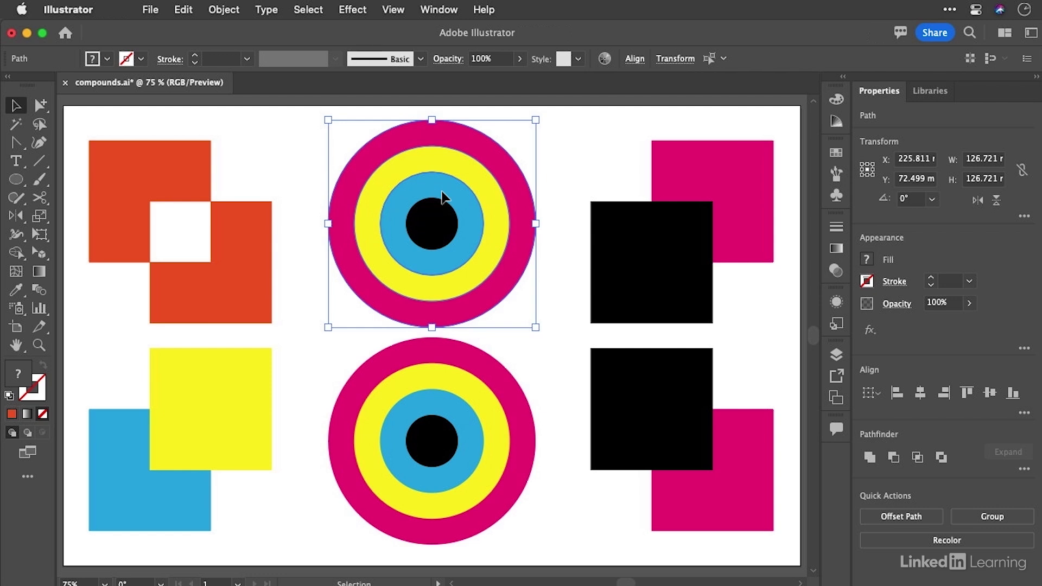
{"action": "left_click", "coordinate": [222, 11]}
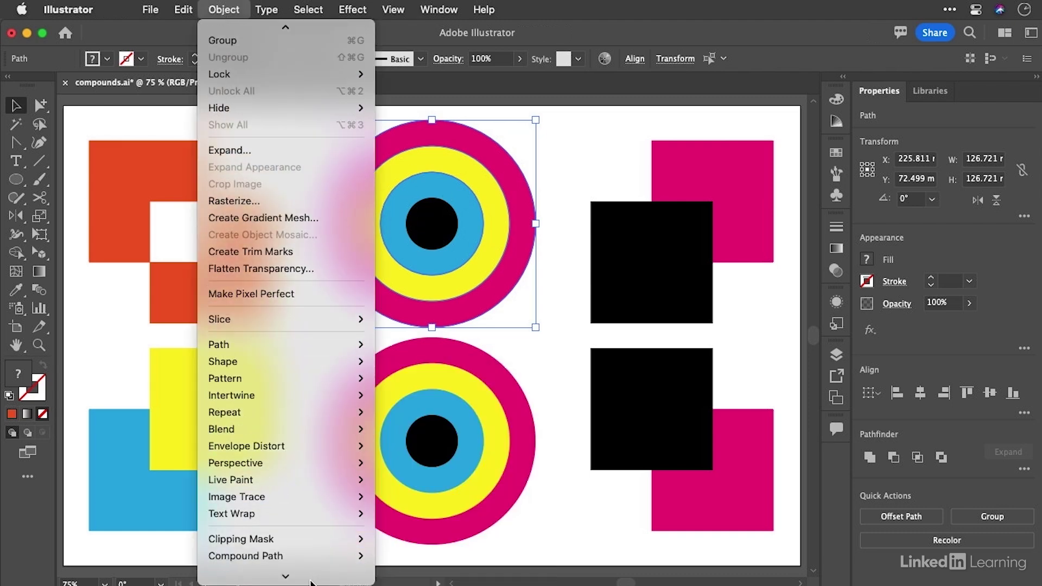
{"action": "mouse_move", "coordinate": [350, 512]}
{"action": "left_click", "coordinate": [395, 513]}
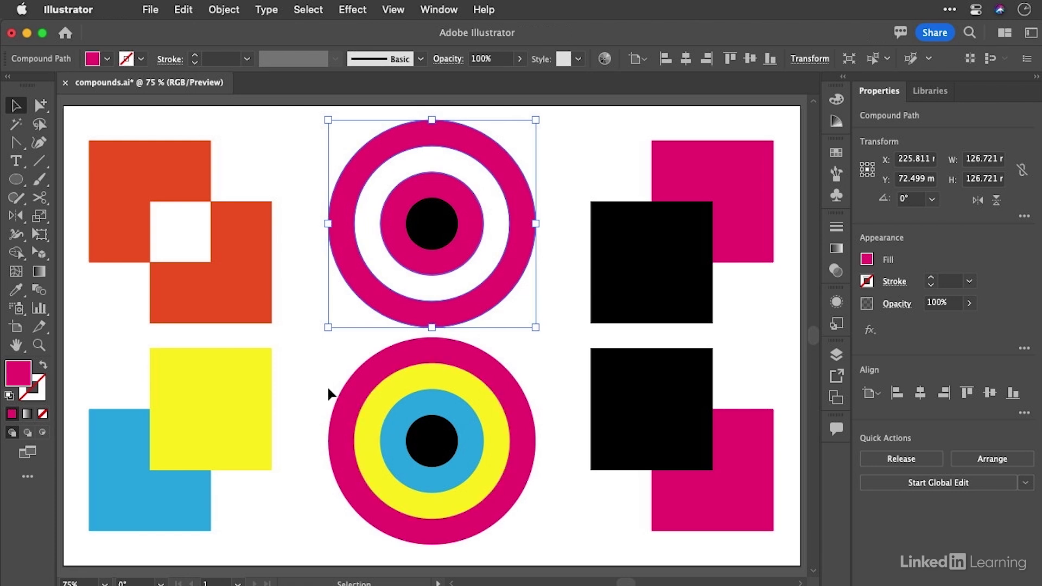
Select the lower concentric circles and combine them into a compound path with Cmd+8
{"action": "left_click", "coordinate": [514, 469]}
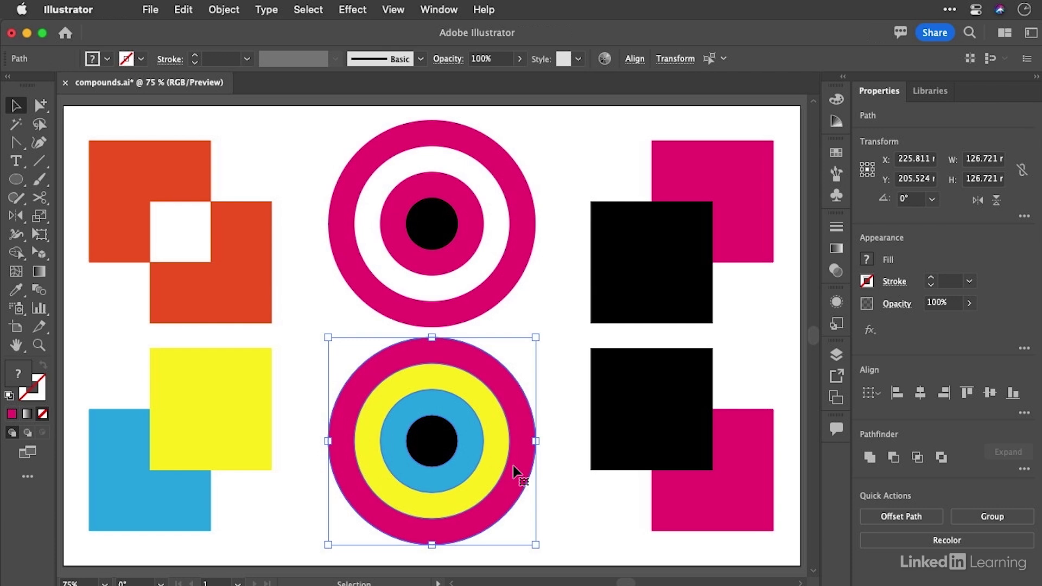
{"action": "key", "text": "super+8"}
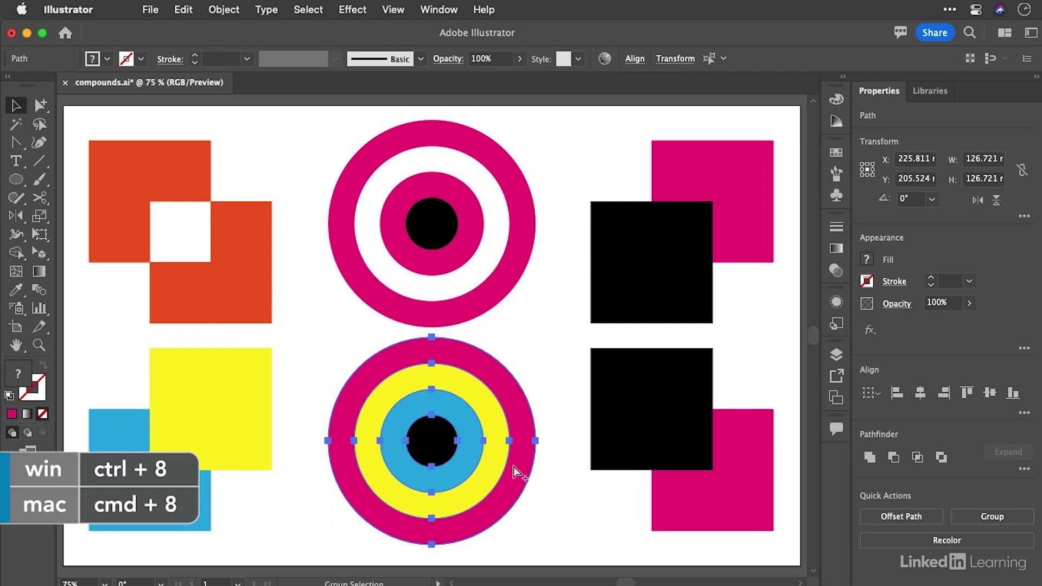
{"action": "key", "text": "super+8"}
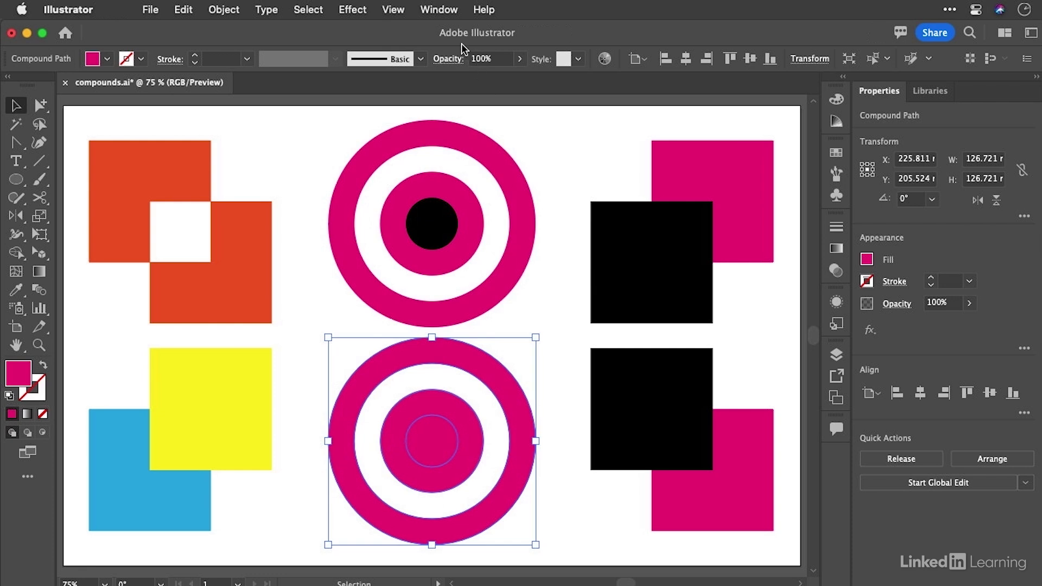
Apply Use Even-Odd Fill Rule to the lower target in the Attributes panel, then close the panel
{"action": "left_click", "coordinate": [442, 11]}
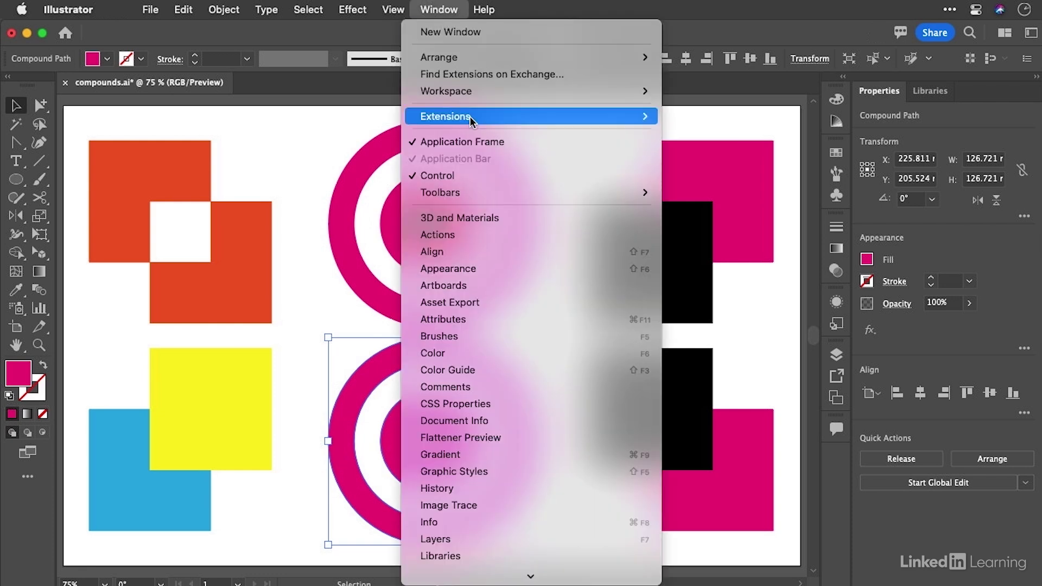
{"action": "left_click", "coordinate": [467, 319]}
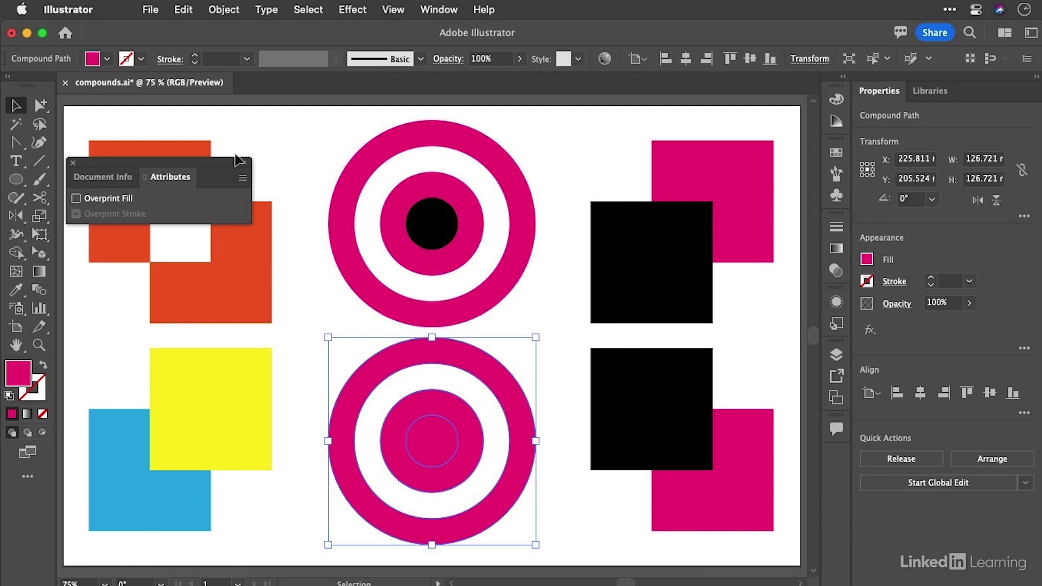
{"action": "left_click_drag", "start_coordinate": [228, 158], "coordinate": [223, 121]}
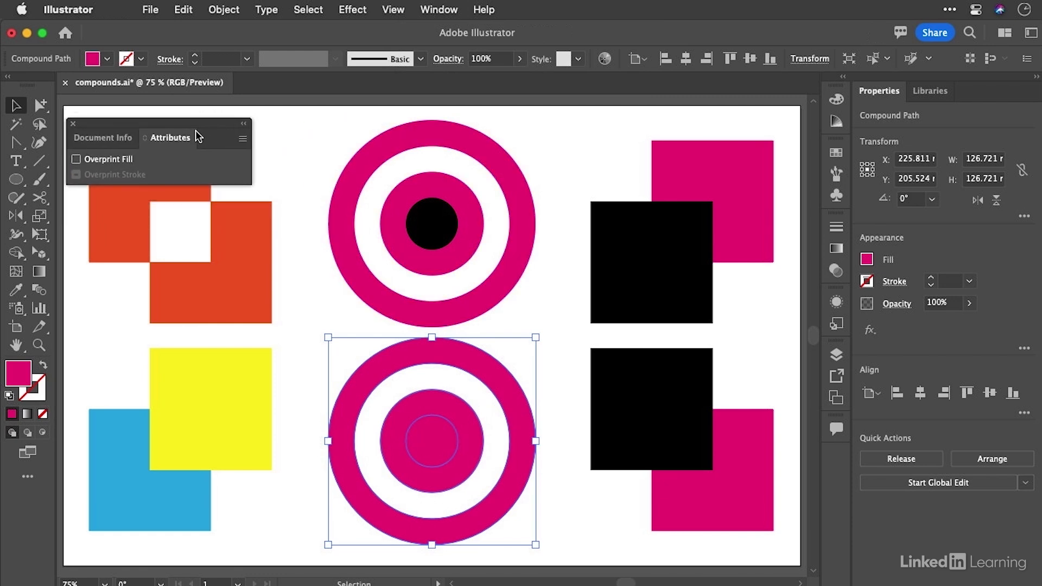
{"action": "left_click", "coordinate": [145, 140]}
{"action": "left_click", "coordinate": [145, 139]}
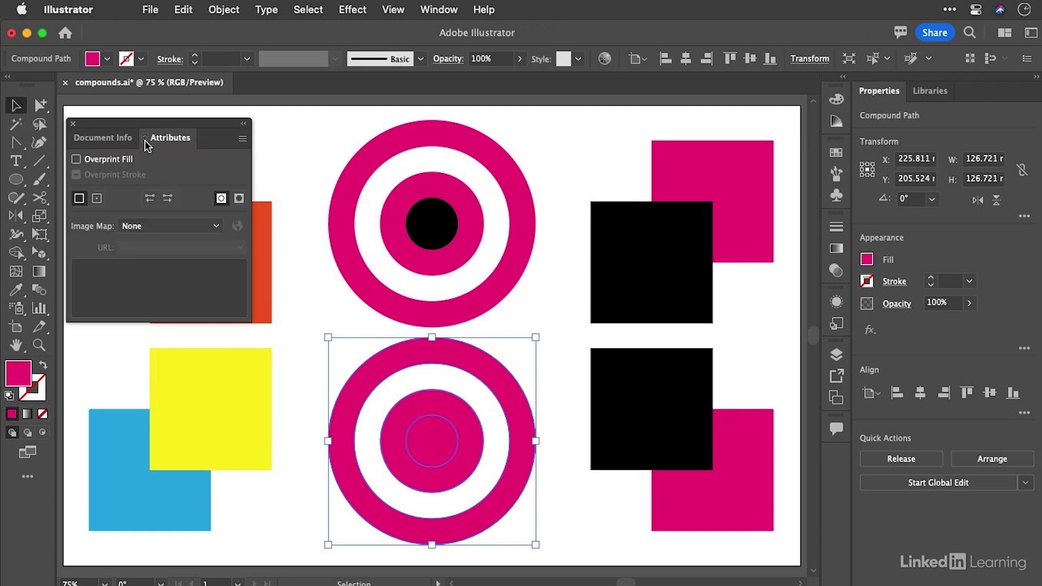
{"action": "left_click", "coordinate": [243, 140]}
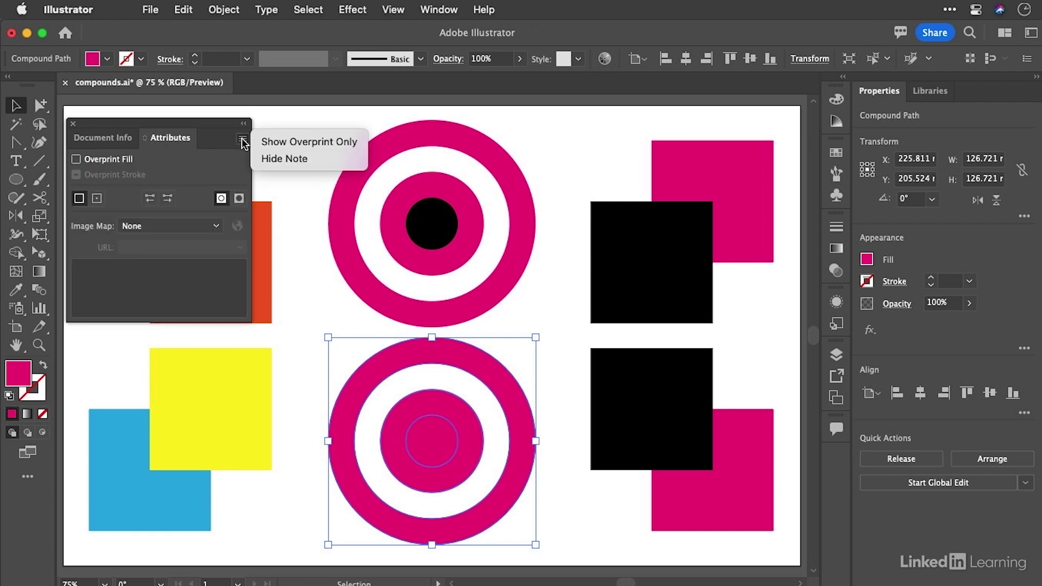
{"action": "left_click", "coordinate": [212, 135]}
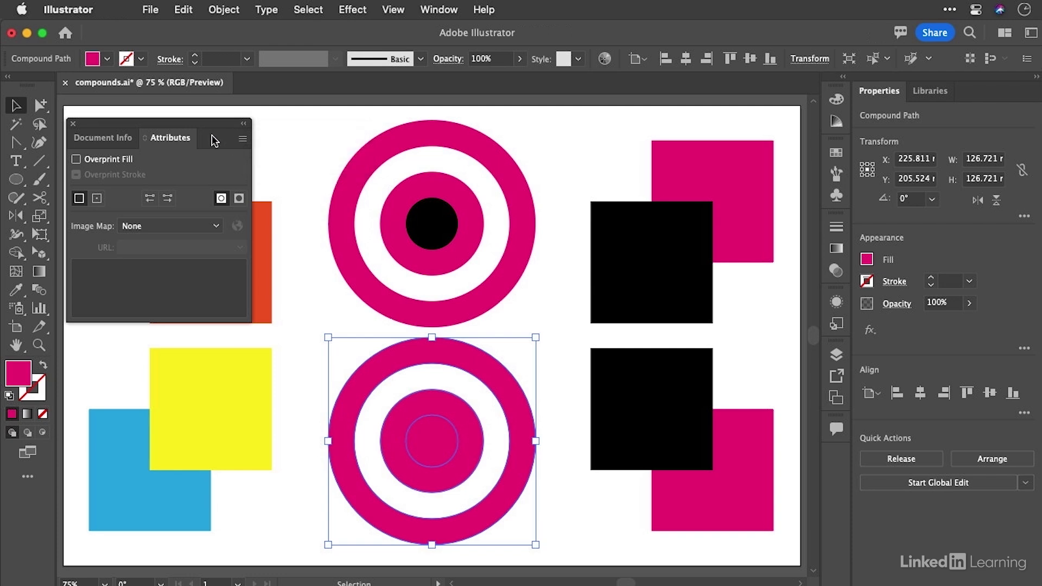
{"action": "left_click", "coordinate": [239, 198]}
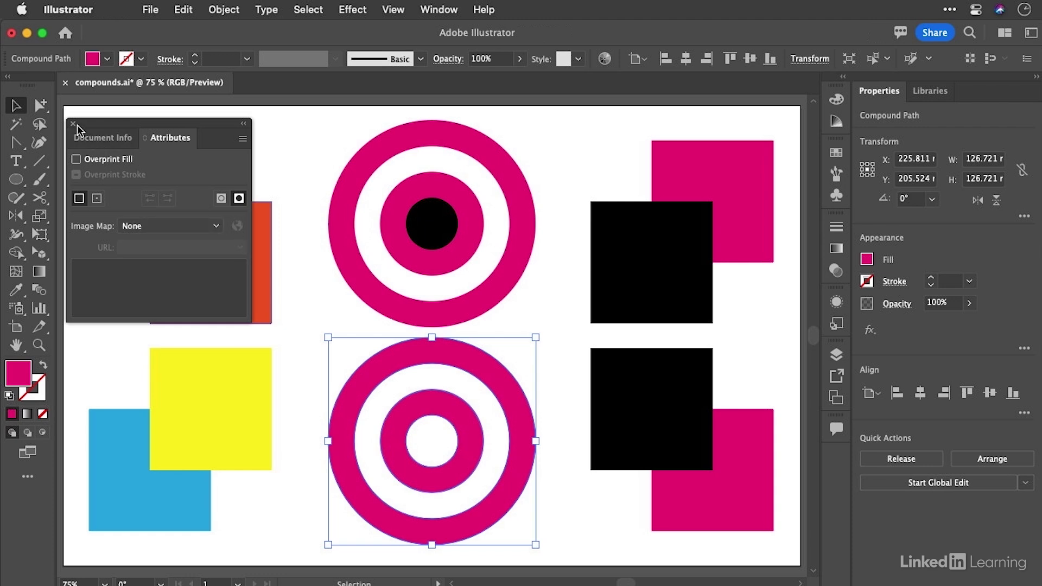
{"action": "left_click", "coordinate": [240, 200]}
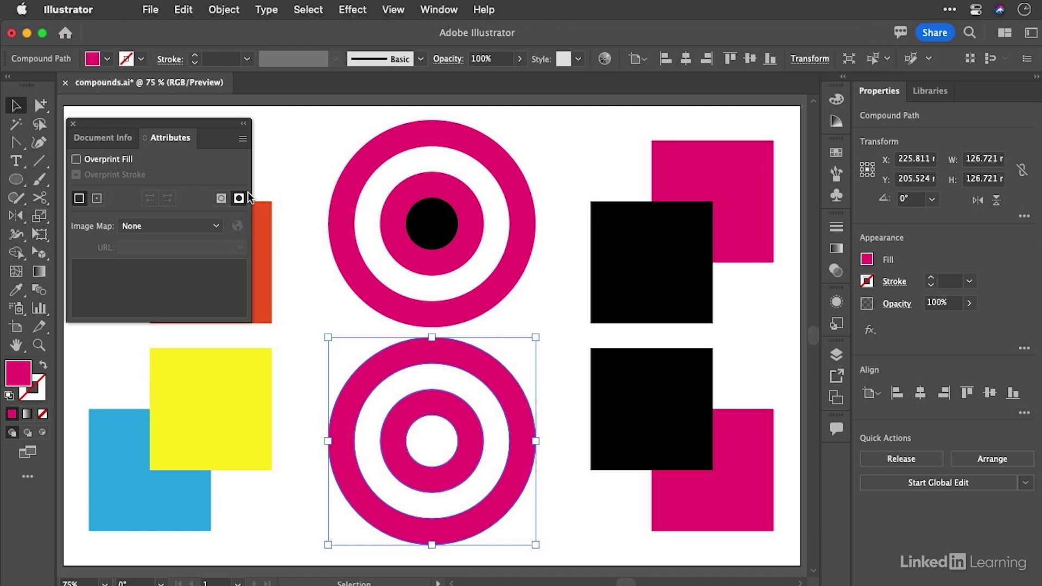
{"action": "left_click", "coordinate": [71, 124]}
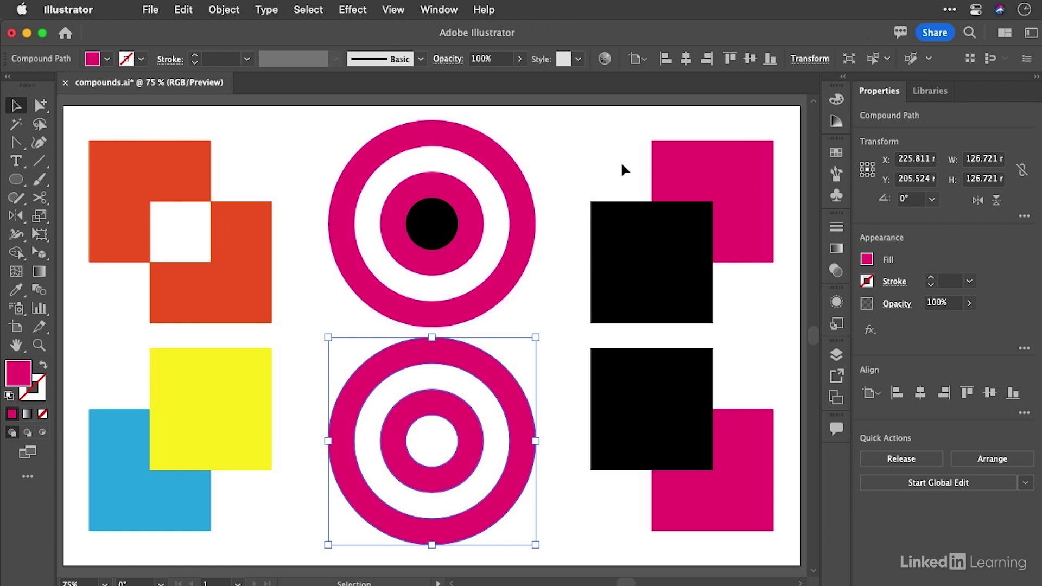
Unite the top-right black and magenta squares into one black shape with Pathfinder Unite
{"action": "left_click_drag", "start_coordinate": [630, 163], "coordinate": [736, 279]}
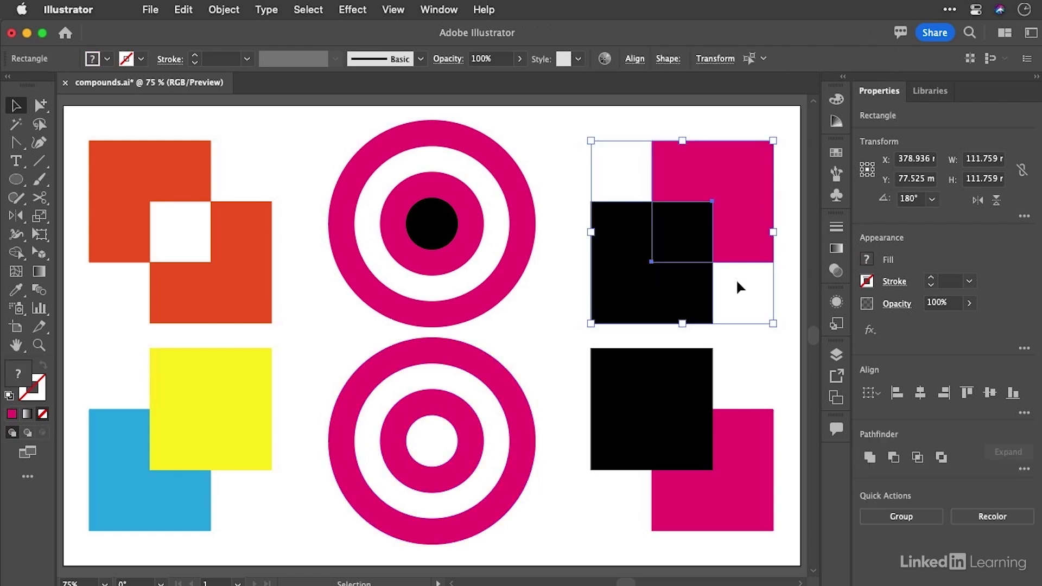
{"action": "left_click", "coordinate": [871, 459]}
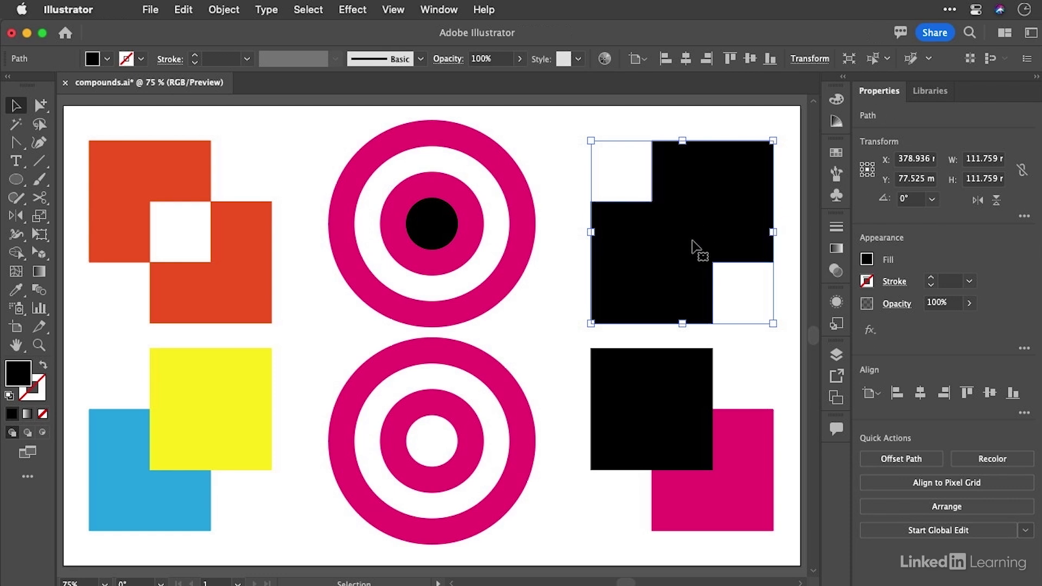
{"action": "left_click_drag", "start_coordinate": [750, 370], "coordinate": [679, 461]}
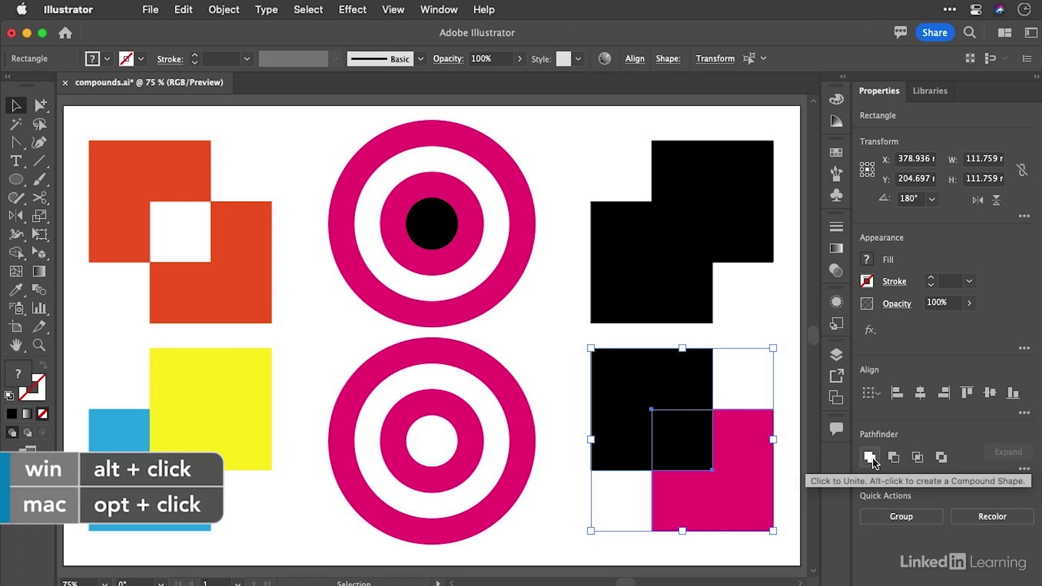
{"action": "left_click", "coordinate": [871, 459], "text": "alt"}
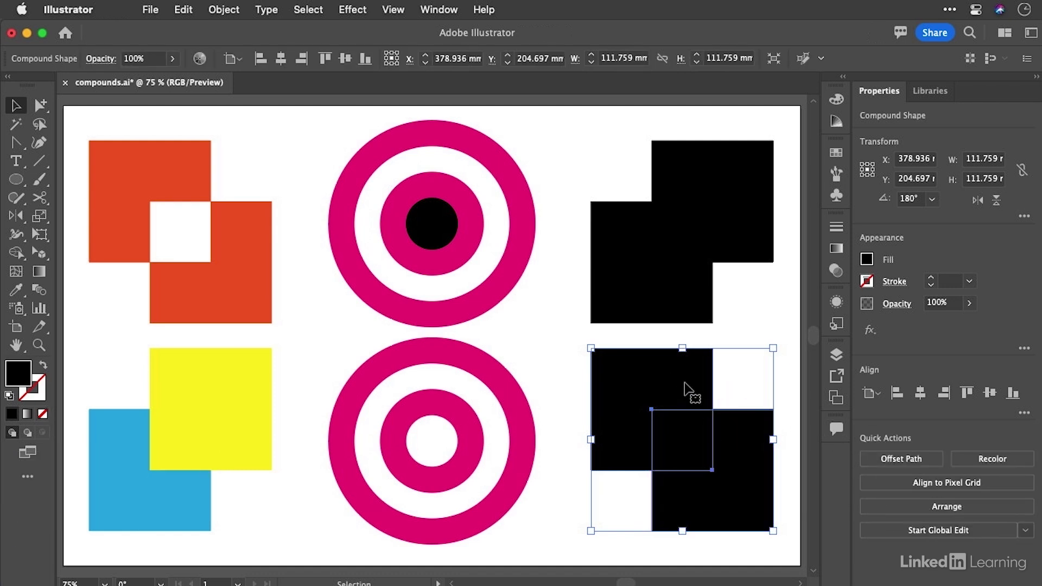
{"action": "left_click", "coordinate": [771, 304]}
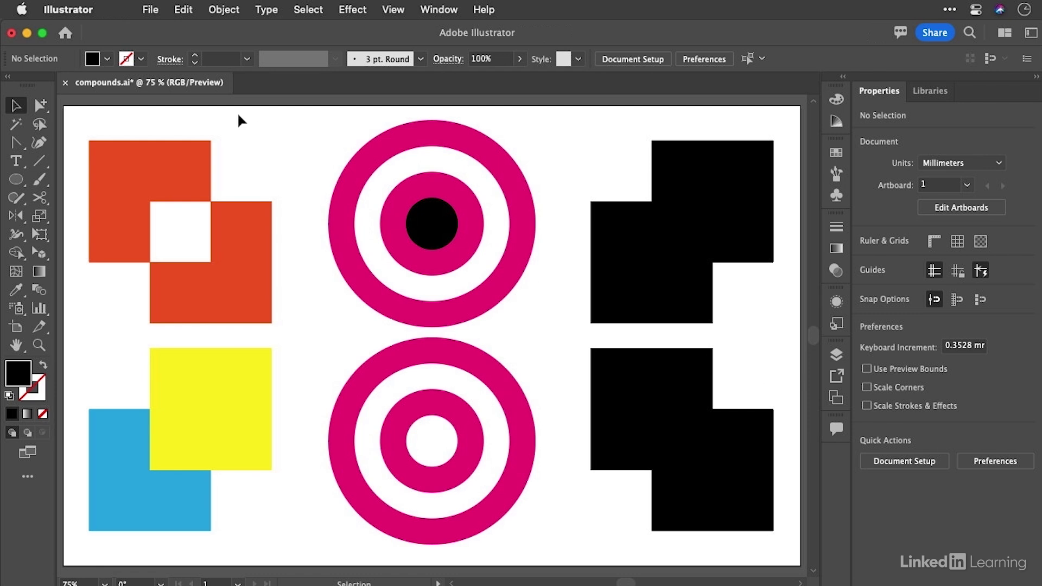
{"action": "left_click", "coordinate": [37, 106]}
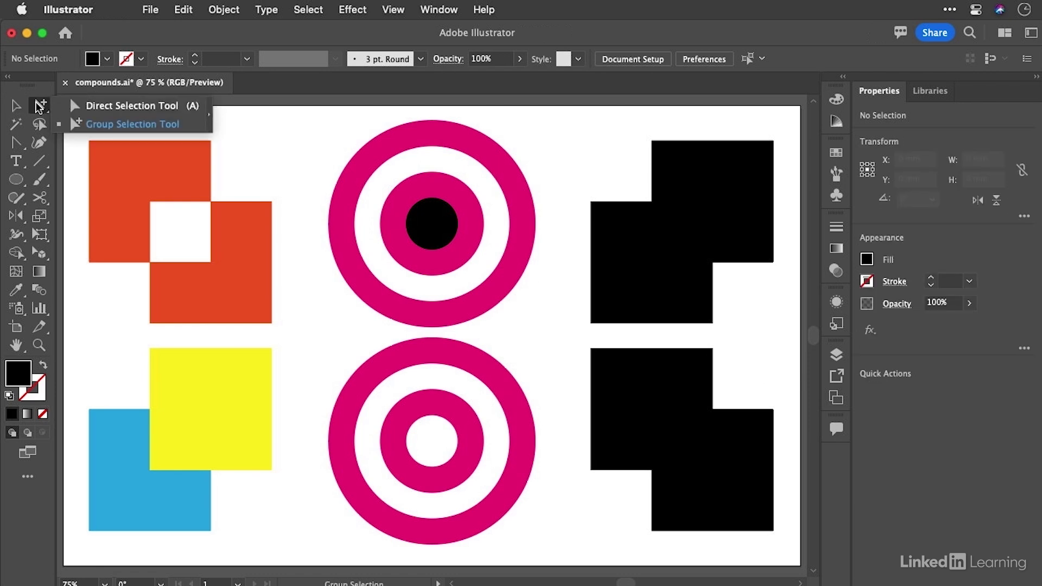
With the Group Selection tool, drag the lower shape's left square slightly left and down
{"action": "left_click", "coordinate": [92, 124]}
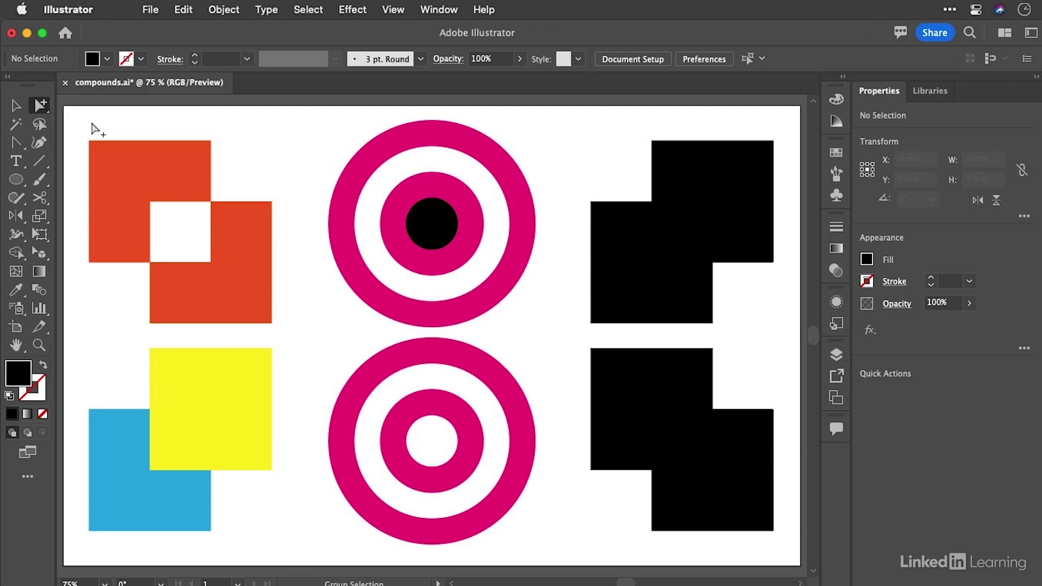
{"action": "left_click", "coordinate": [679, 387]}
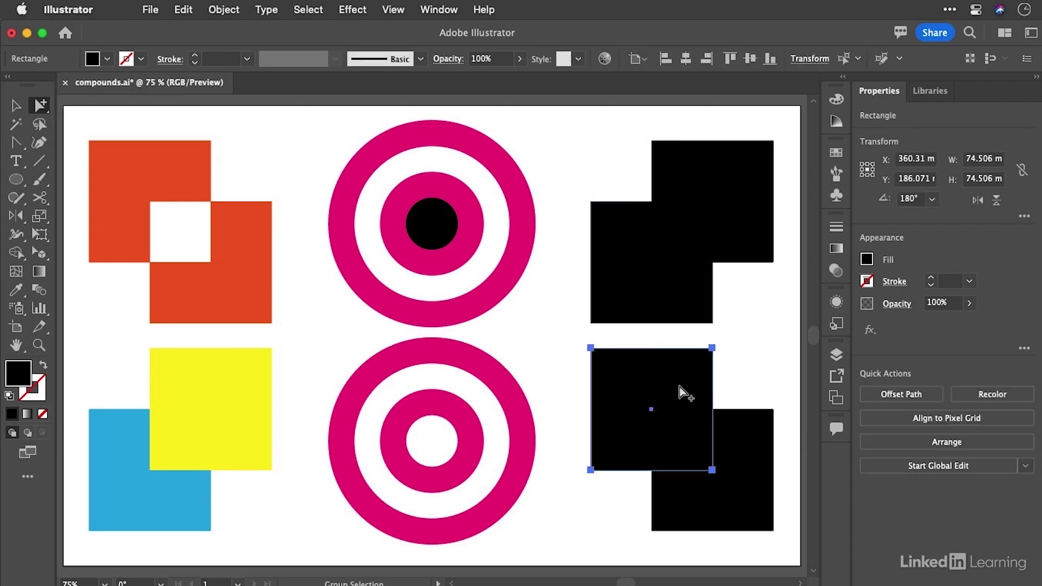
{"action": "left_click_drag", "start_coordinate": [679, 386], "coordinate": [656, 421]}
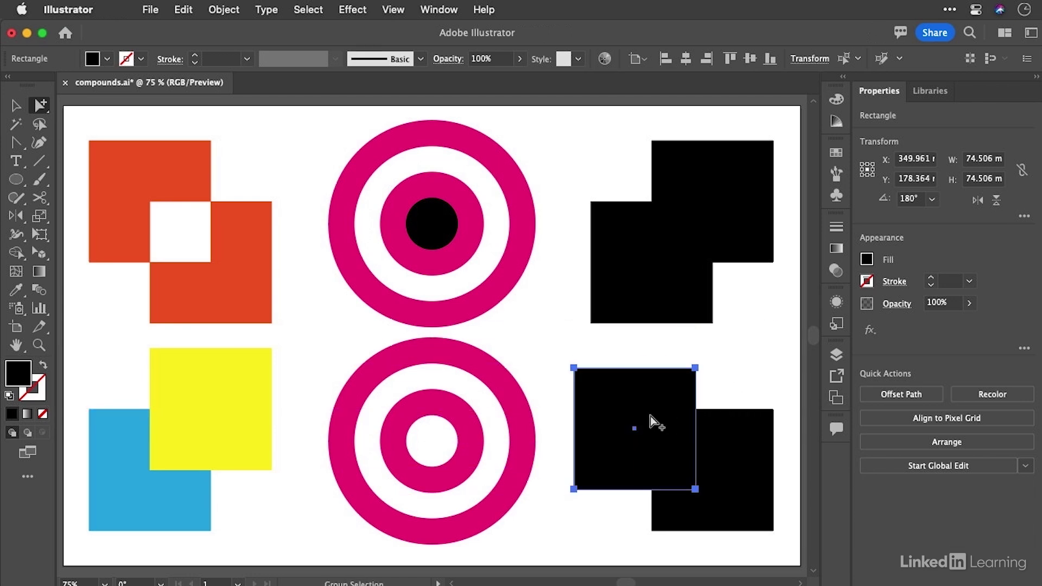
{"action": "left_click", "coordinate": [742, 373]}
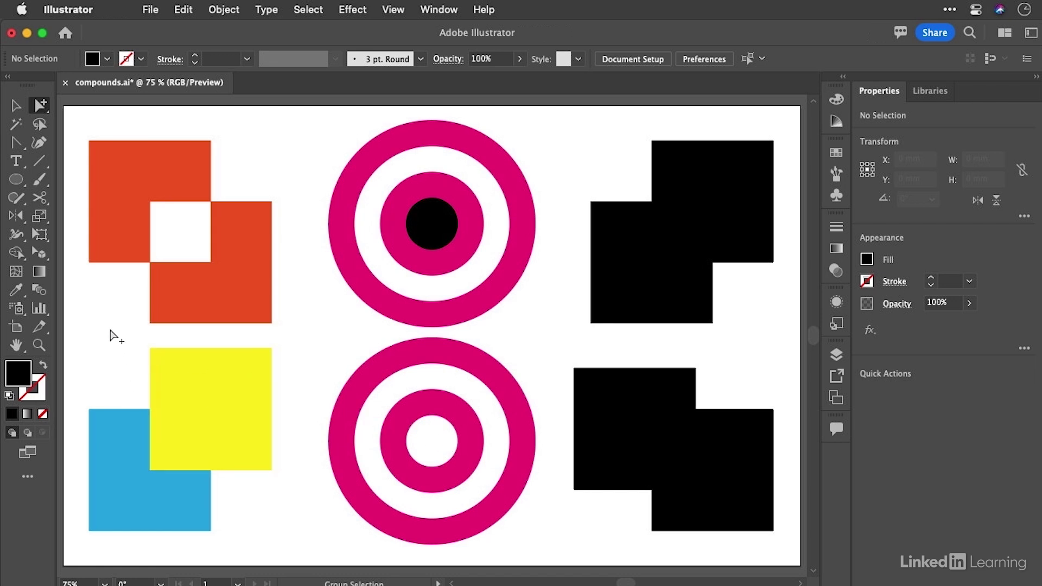
{"action": "left_click", "coordinate": [15, 107]}
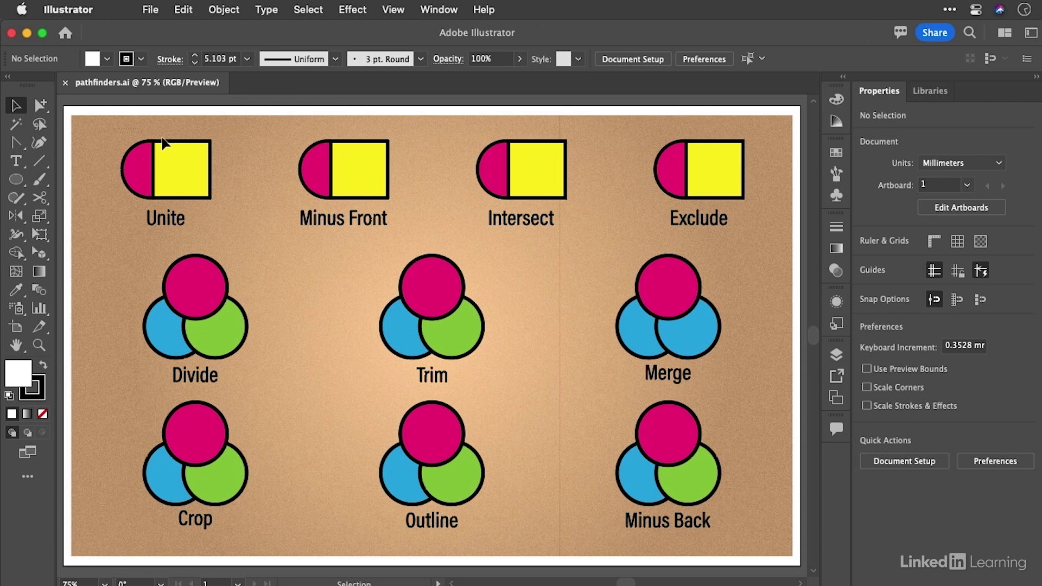
Select the Unite example pair in pathfinders.ai and expand the full Pathfinder options
{"action": "left_click_drag", "start_coordinate": [161, 139], "coordinate": [232, 166]}
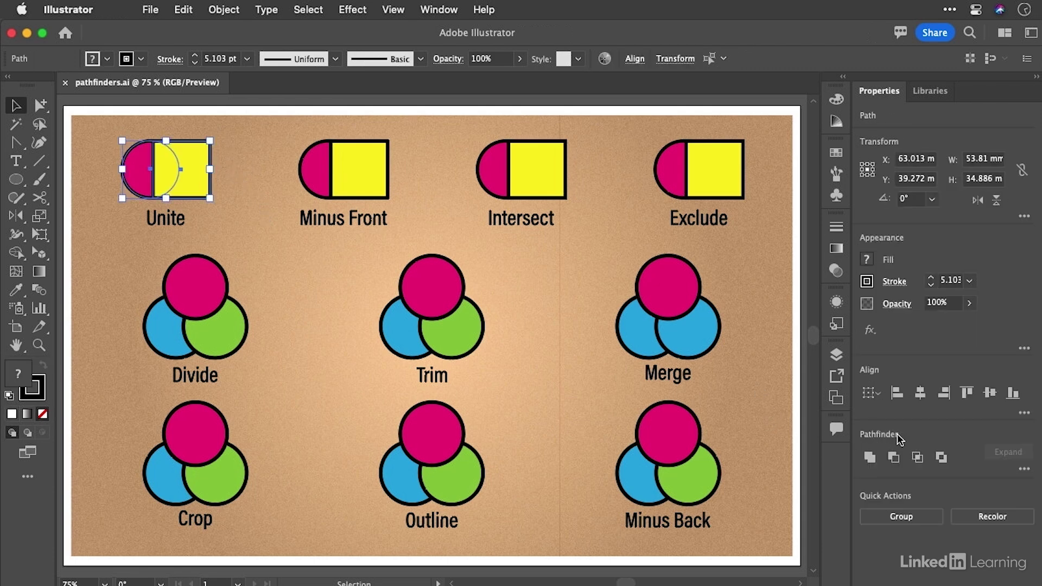
{"action": "left_click", "coordinate": [1024, 470]}
Open the Pathfinder panel and Unite the first half-circle and square pair
{"action": "left_click", "coordinate": [434, 11]}
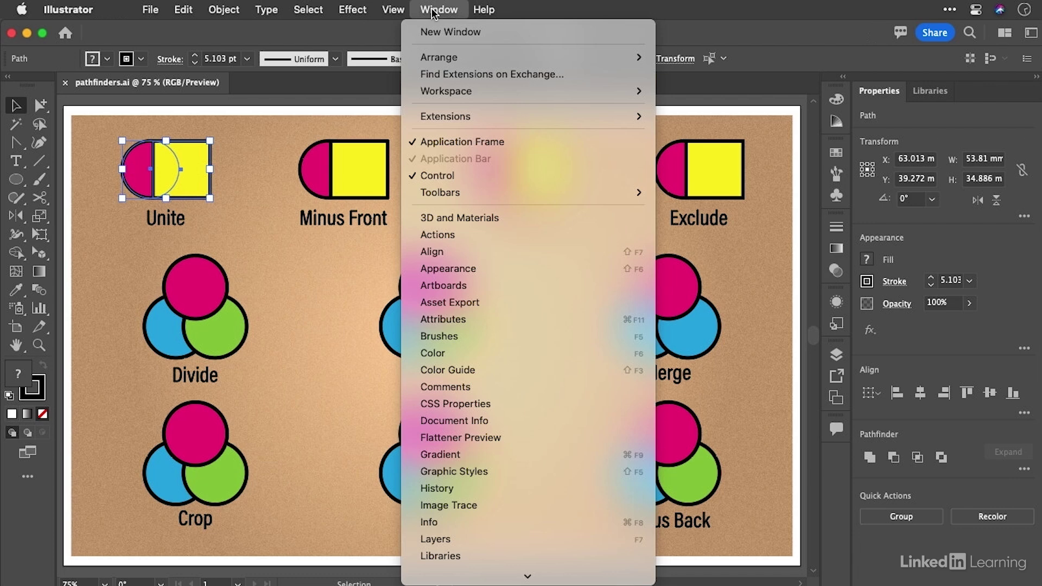
{"action": "scroll", "coordinate": [538, 557], "scroll_direction": "down", "scroll_amount": 4}
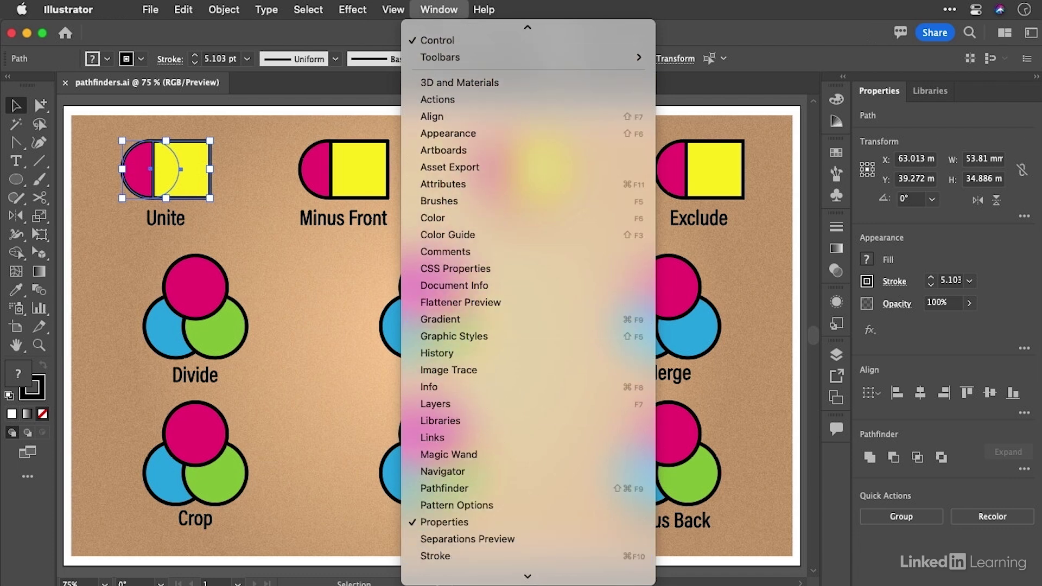
{"action": "left_click", "coordinate": [523, 440]}
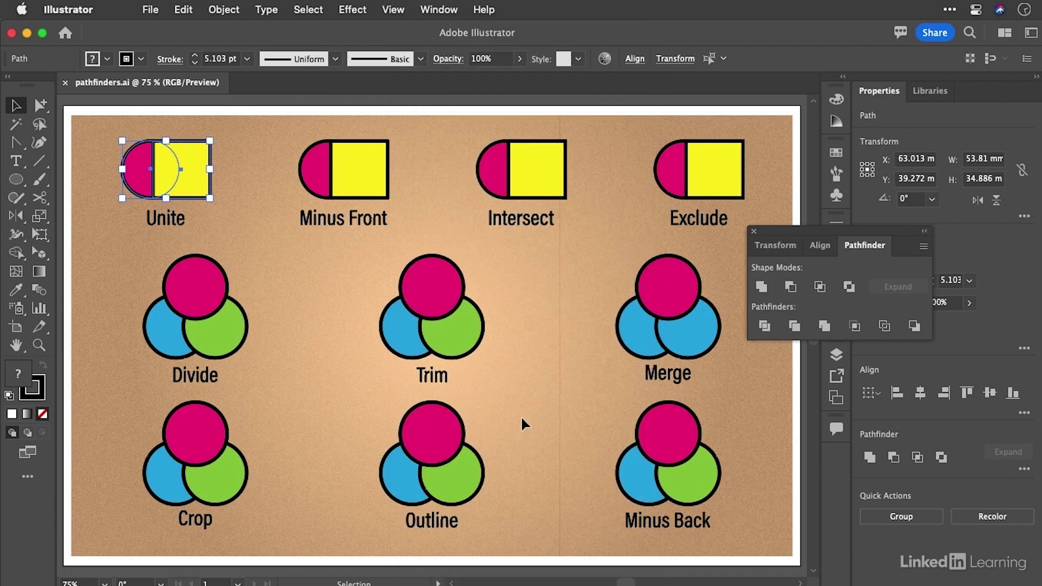
{"action": "left_click_drag", "start_coordinate": [773, 227], "coordinate": [777, 245]}
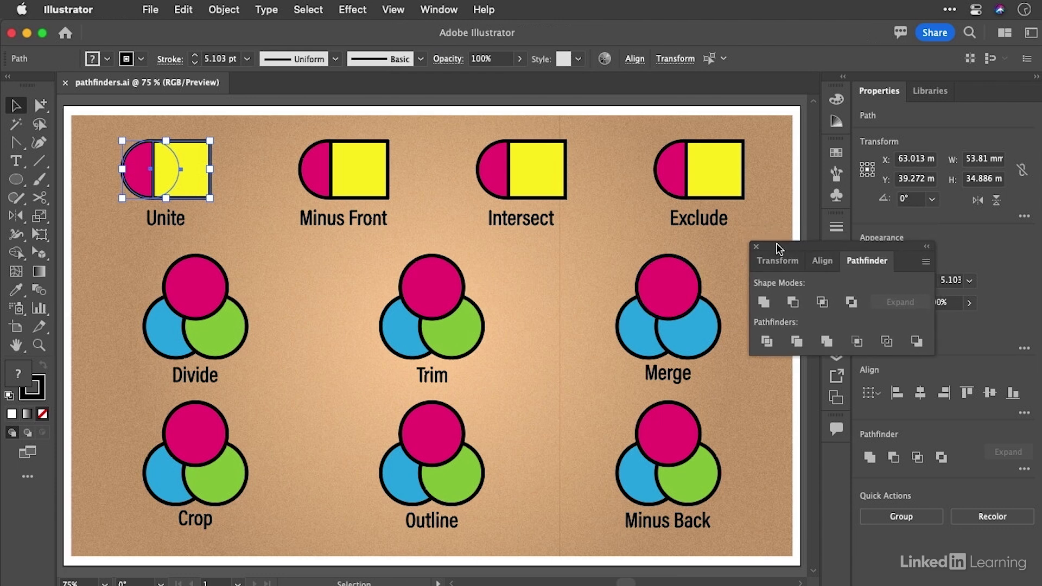
{"action": "left_click", "coordinate": [764, 303]}
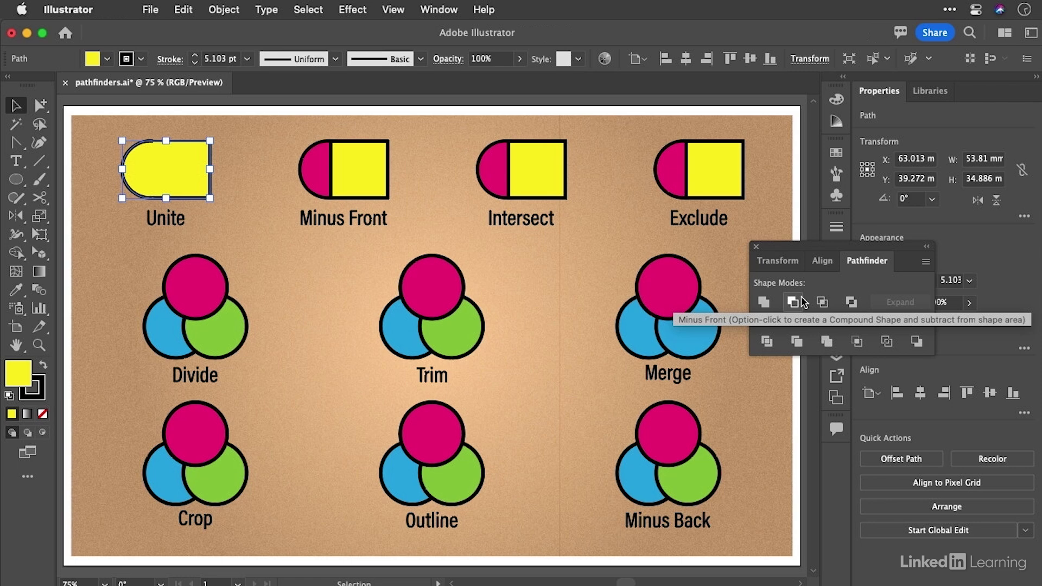
Apply Minus Front, Intersect and Exclude to the next three top-row pairs
{"action": "left_click_drag", "start_coordinate": [283, 124], "coordinate": [402, 178]}
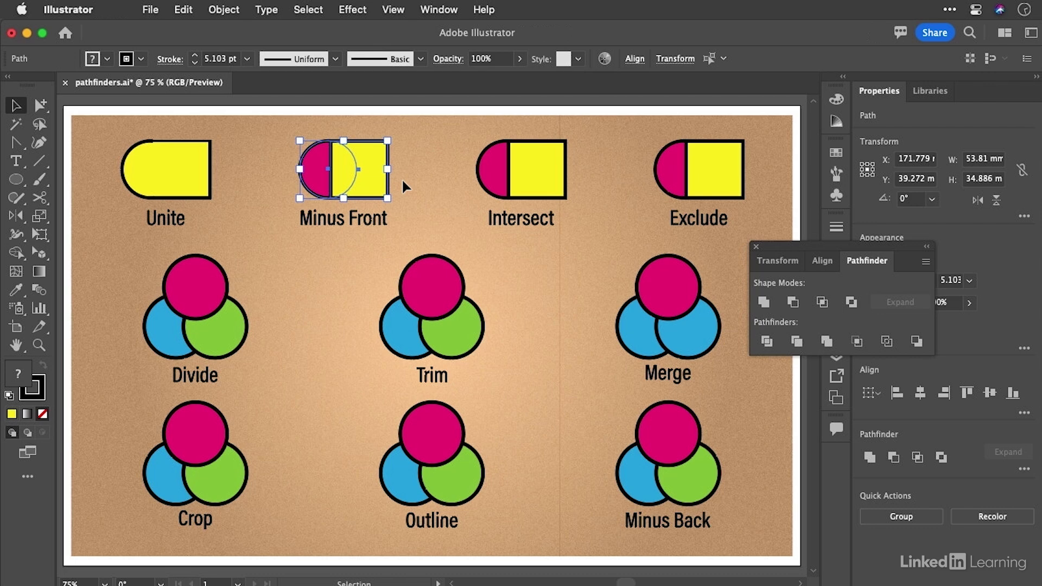
{"action": "left_click", "coordinate": [796, 301]}
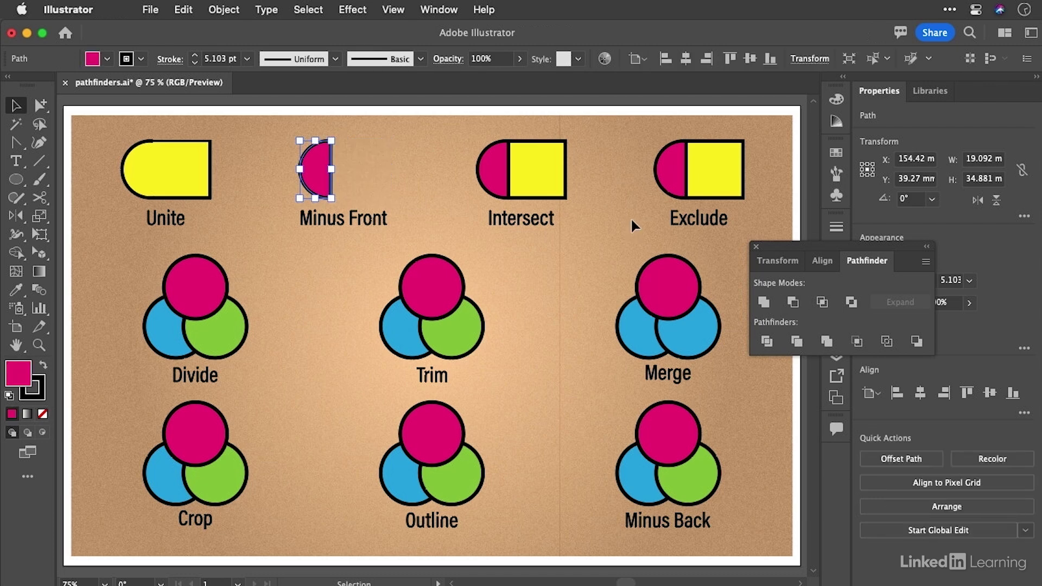
{"action": "left_click_drag", "start_coordinate": [588, 126], "coordinate": [444, 174]}
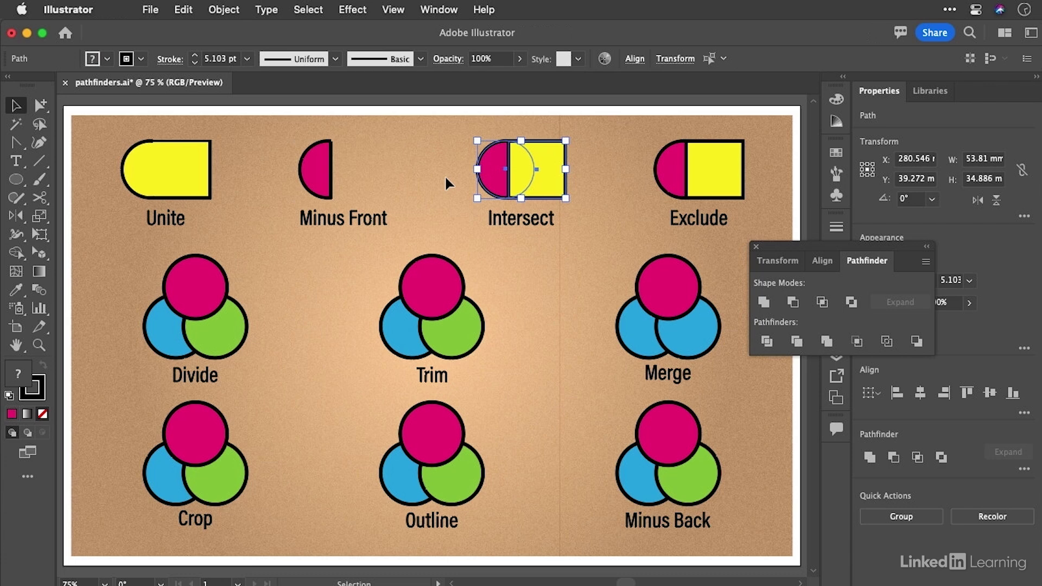
{"action": "left_click", "coordinate": [821, 301]}
{"action": "left_click_drag", "start_coordinate": [748, 163], "coordinate": [646, 182]}
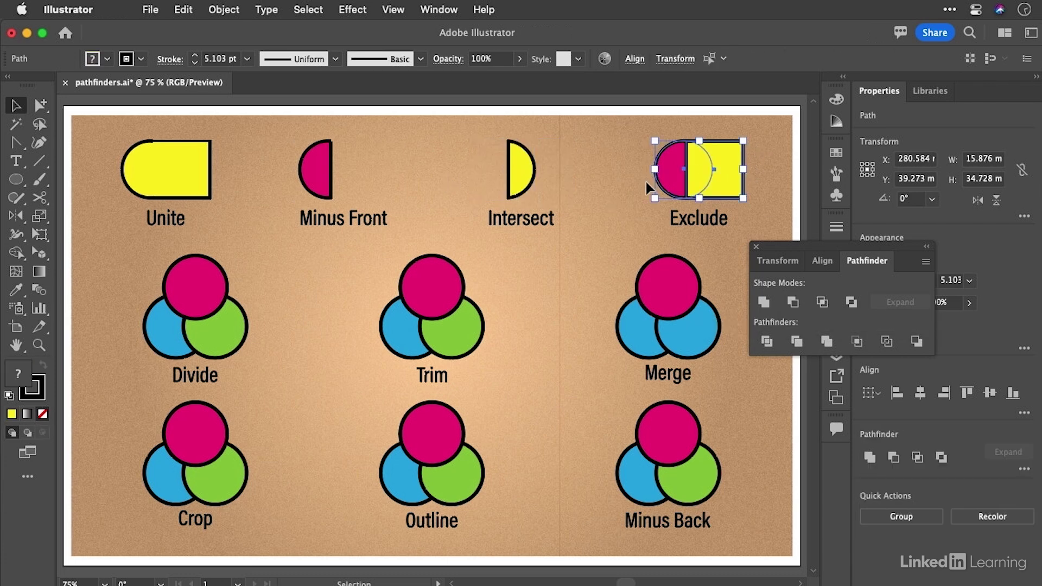
{"action": "left_click", "coordinate": [850, 304]}
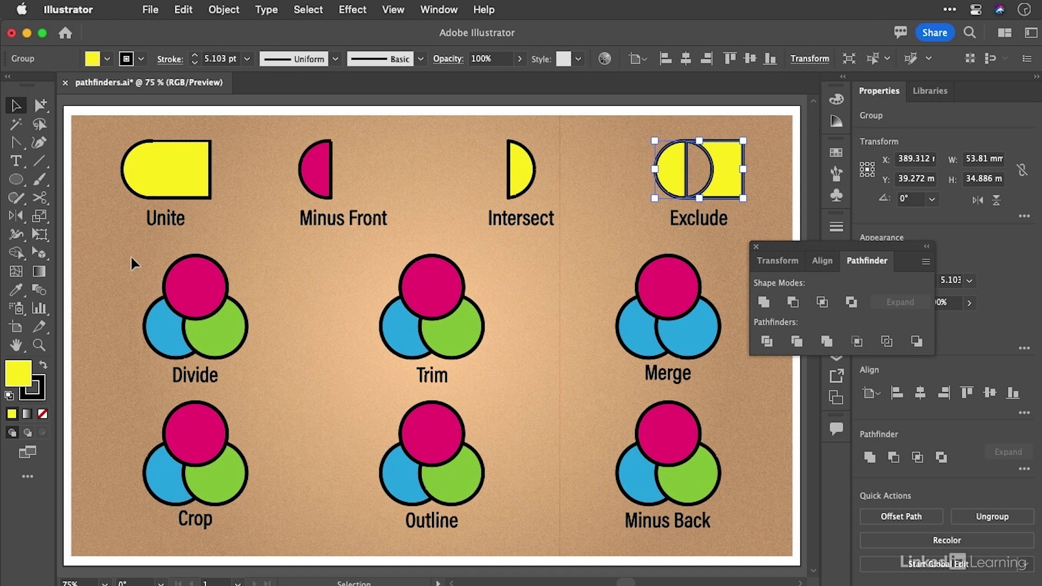
{"action": "left_click_drag", "start_coordinate": [130, 255], "coordinate": [260, 346]}
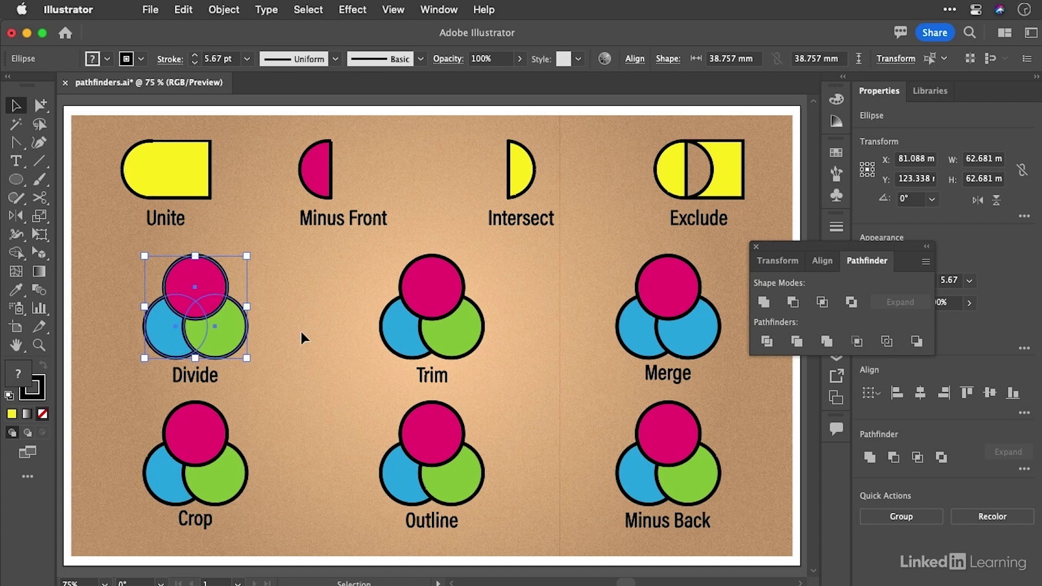
Divide the three Divide circles and ungroup the resulting pieces
{"action": "left_click", "coordinate": [766, 341]}
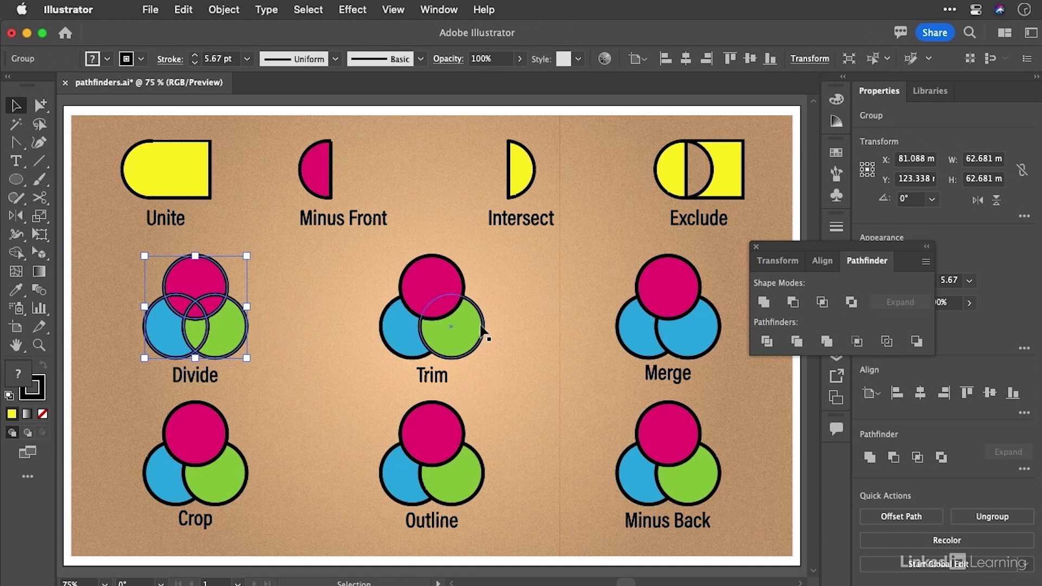
{"action": "key", "text": "super+shift+g"}
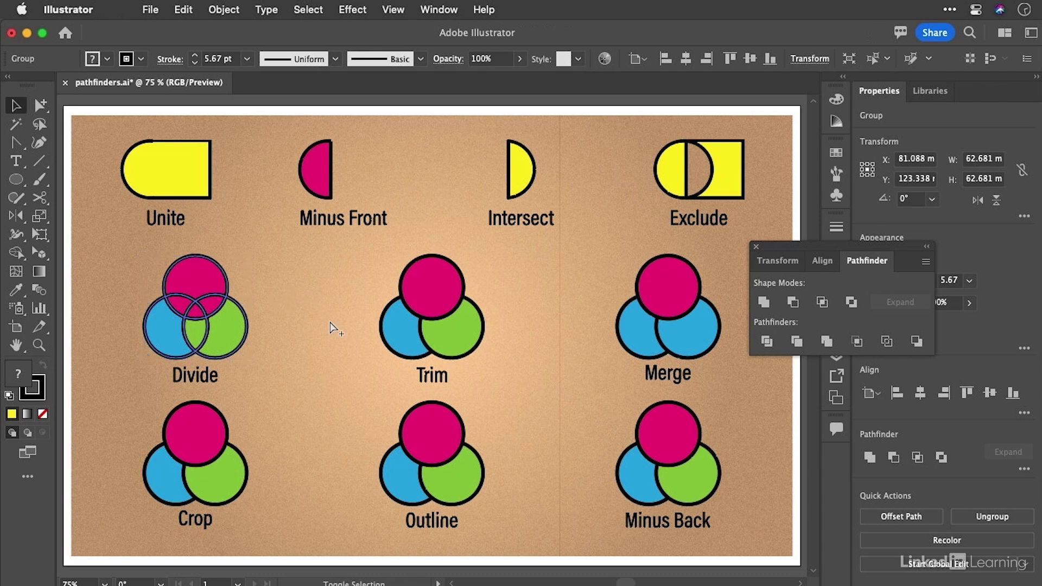
{"action": "left_click", "coordinate": [269, 302]}
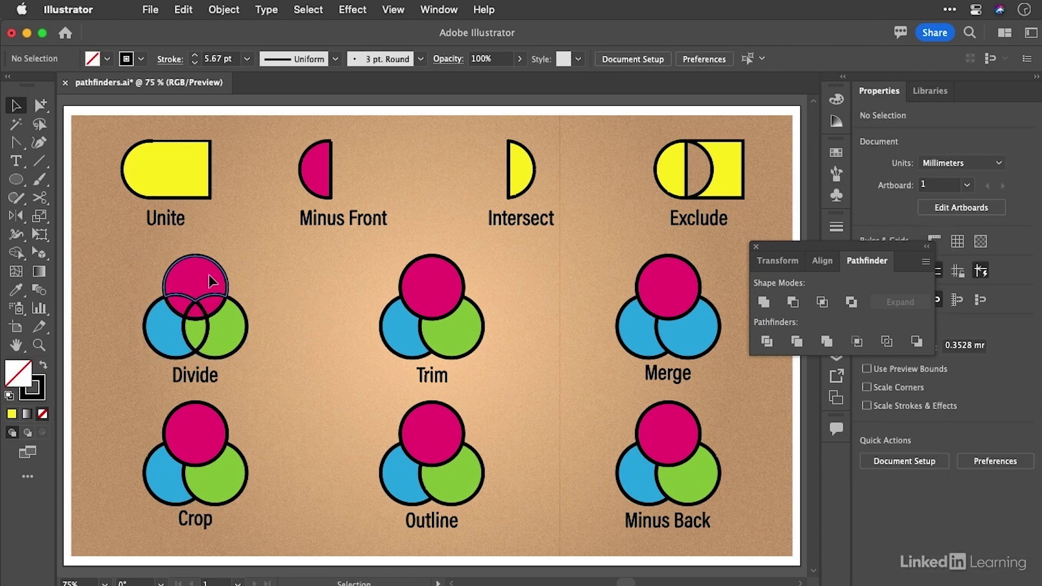
Pull the green, blue and magenta fragments apart to reveal the divide cuts
{"action": "left_click", "coordinate": [209, 279]}
{"action": "left_click_drag", "start_coordinate": [240, 325], "coordinate": [259, 339]}
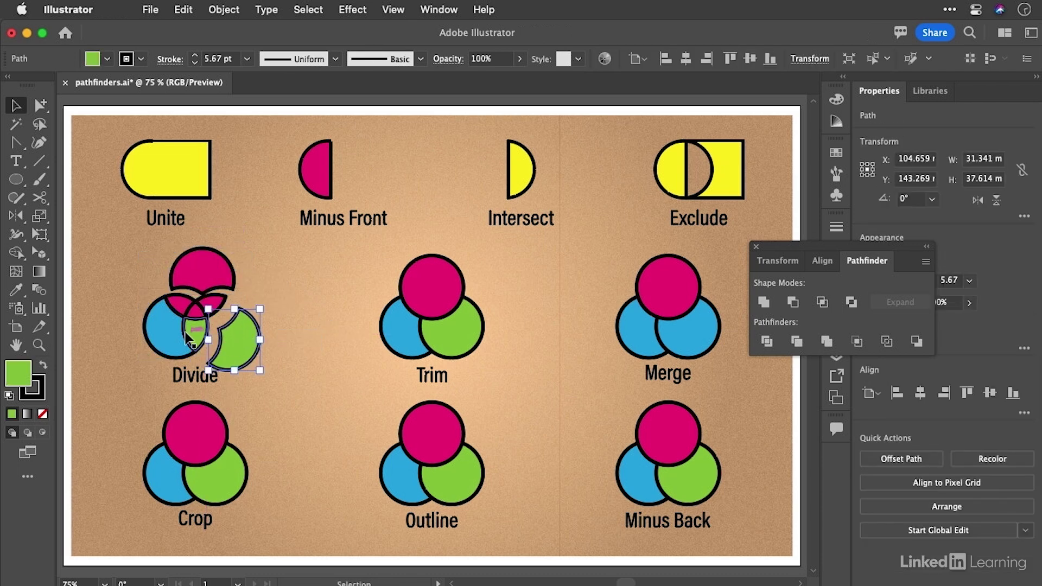
{"action": "left_click", "coordinate": [163, 332]}
{"action": "left_click_drag", "start_coordinate": [195, 331], "coordinate": [202, 353]}
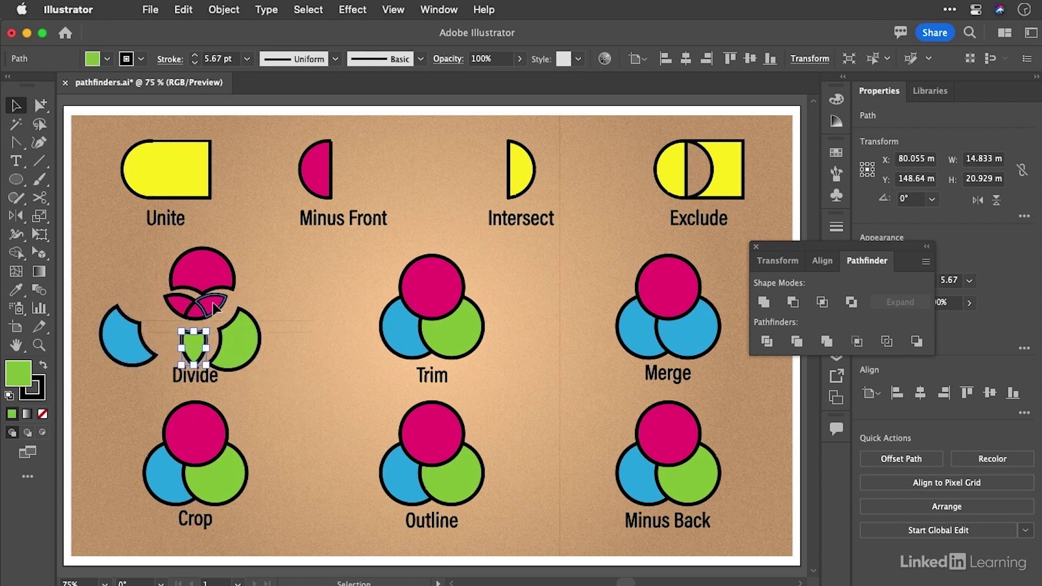
{"action": "left_click_drag", "start_coordinate": [212, 305], "coordinate": [155, 308]}
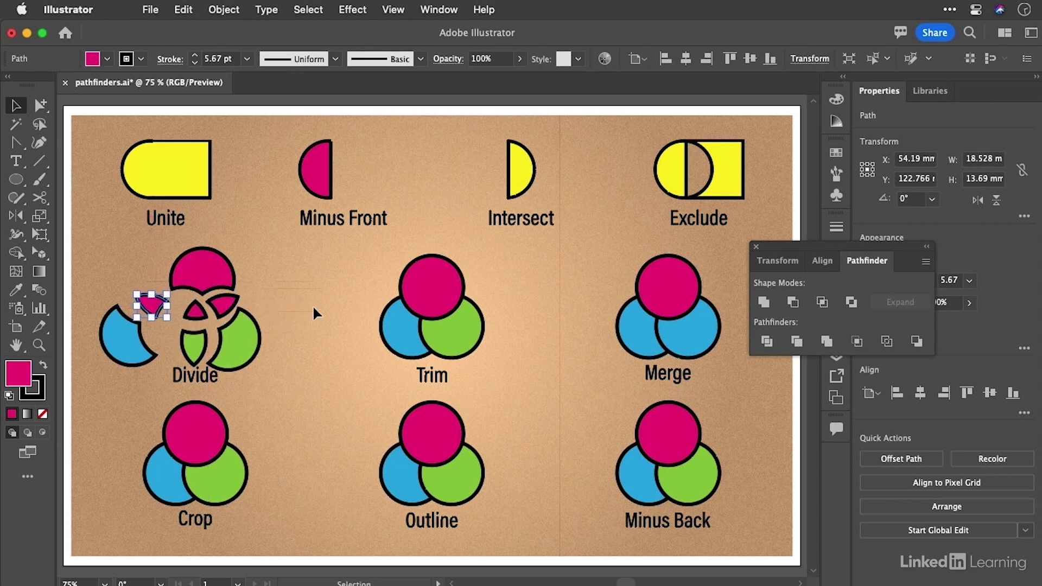
{"action": "left_click", "coordinate": [328, 299]}
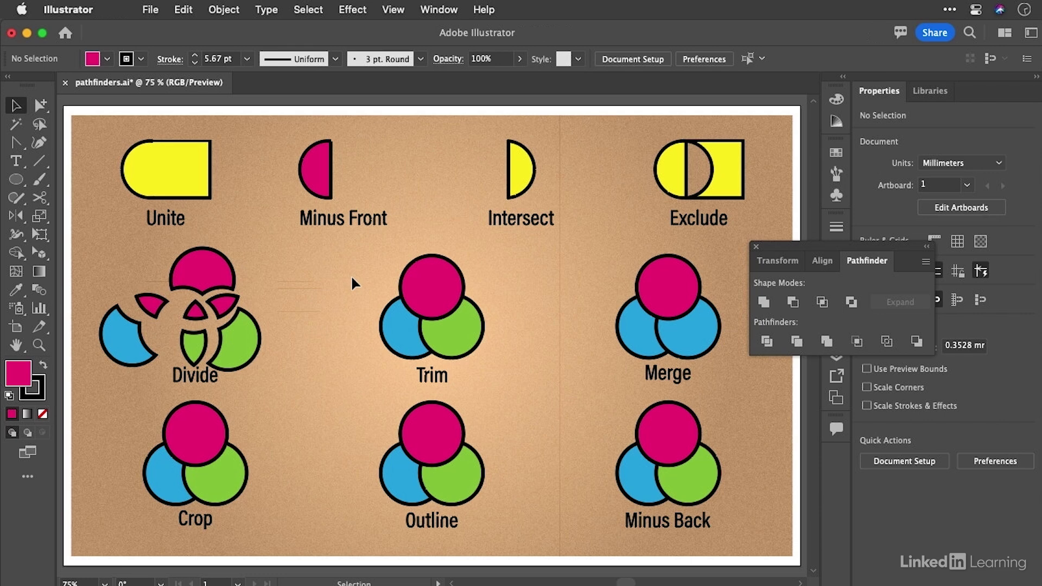
{"action": "left_click_drag", "start_coordinate": [490, 340], "coordinate": [496, 336]}
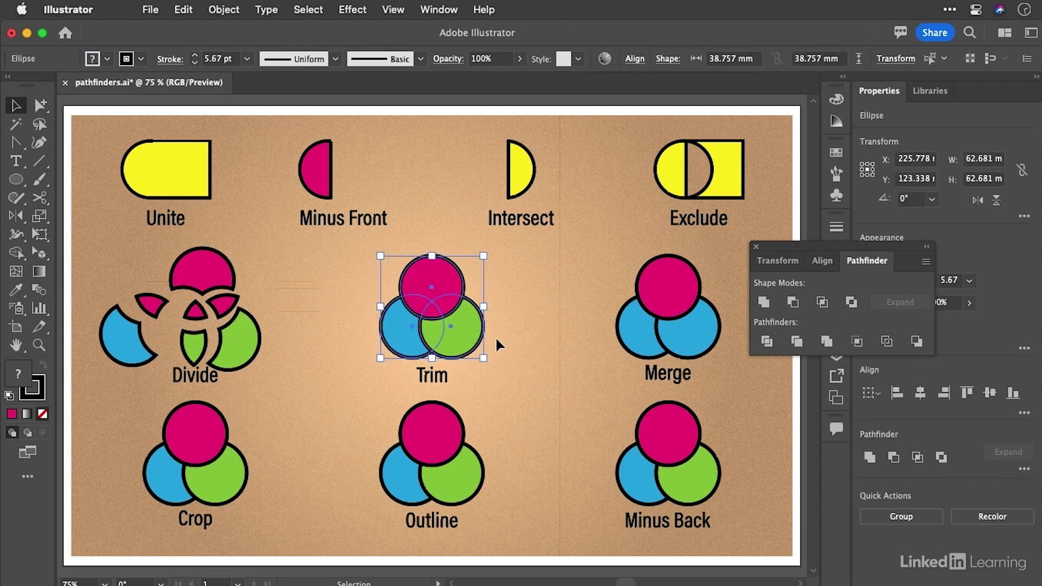
Apply Pathfinder Trim to the Trim example's overlapping circles
{"action": "left_click", "coordinate": [797, 342]}
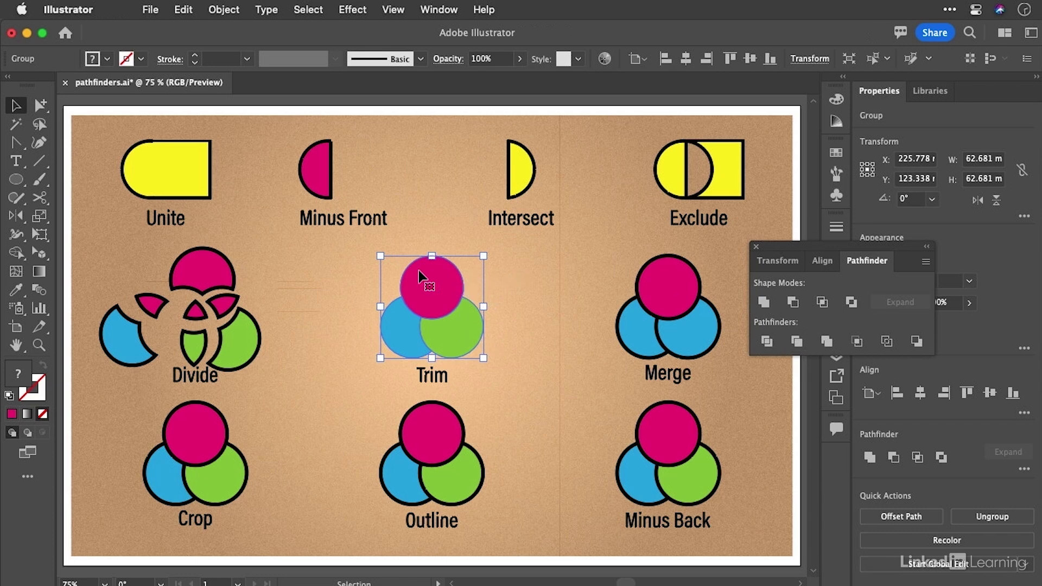
{"action": "left_click", "coordinate": [480, 292]}
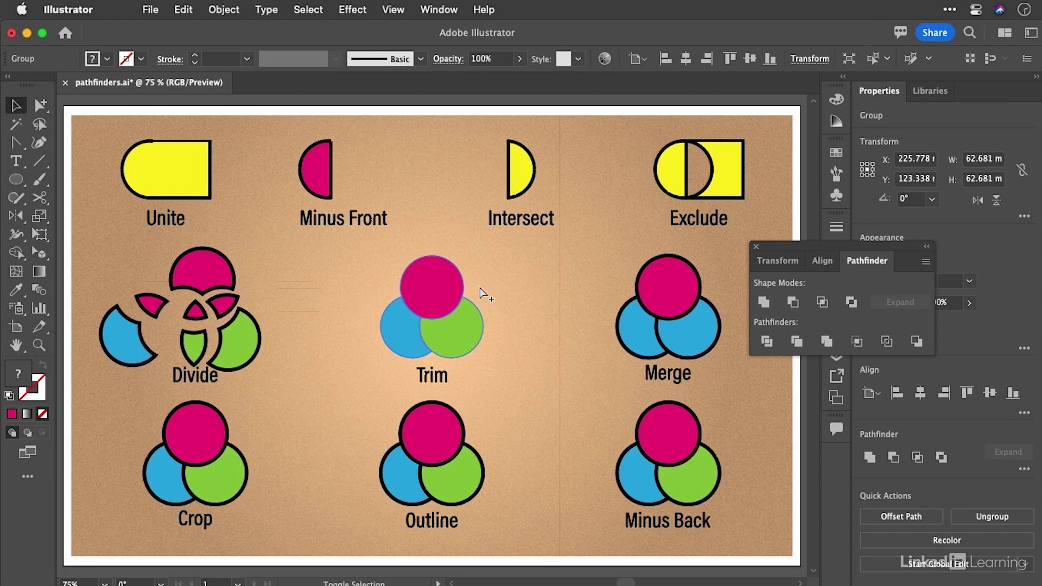
{"action": "left_click", "coordinate": [478, 287], "text": "shift"}
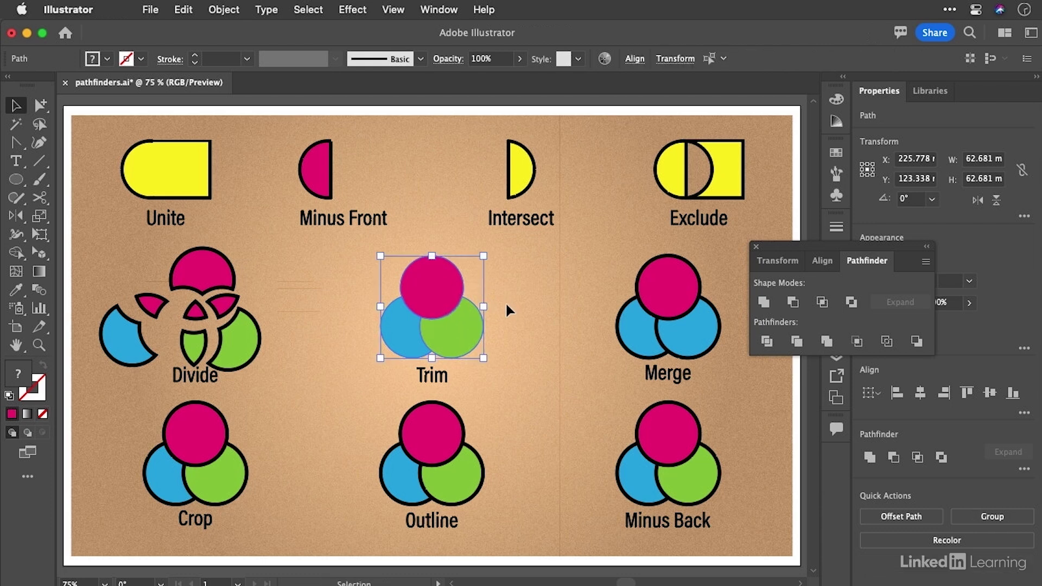
Drag the magenta circle, green piece and blue piece apart, then select the Merge circles
{"action": "left_click_drag", "start_coordinate": [456, 300], "coordinate": [467, 286]}
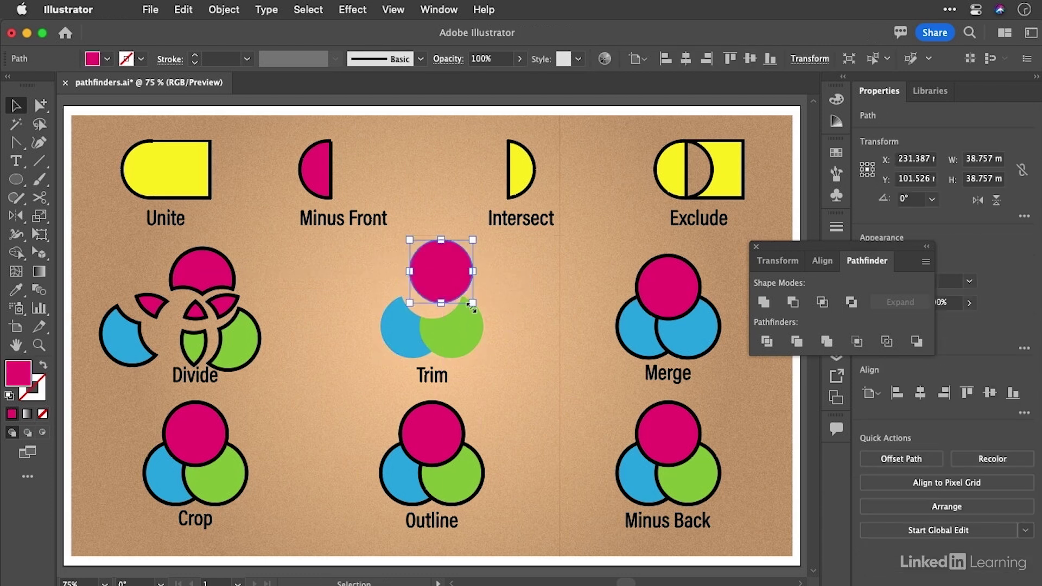
{"action": "left_click_drag", "start_coordinate": [470, 346], "coordinate": [481, 354]}
{"action": "left_click_drag", "start_coordinate": [423, 340], "coordinate": [404, 345]}
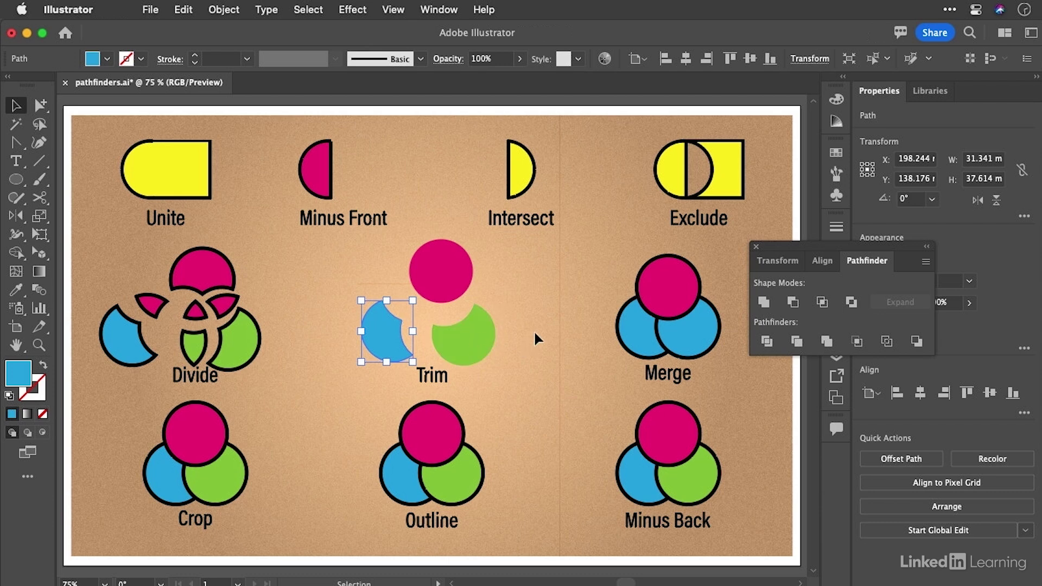
{"action": "left_click_drag", "start_coordinate": [617, 277], "coordinate": [719, 325]}
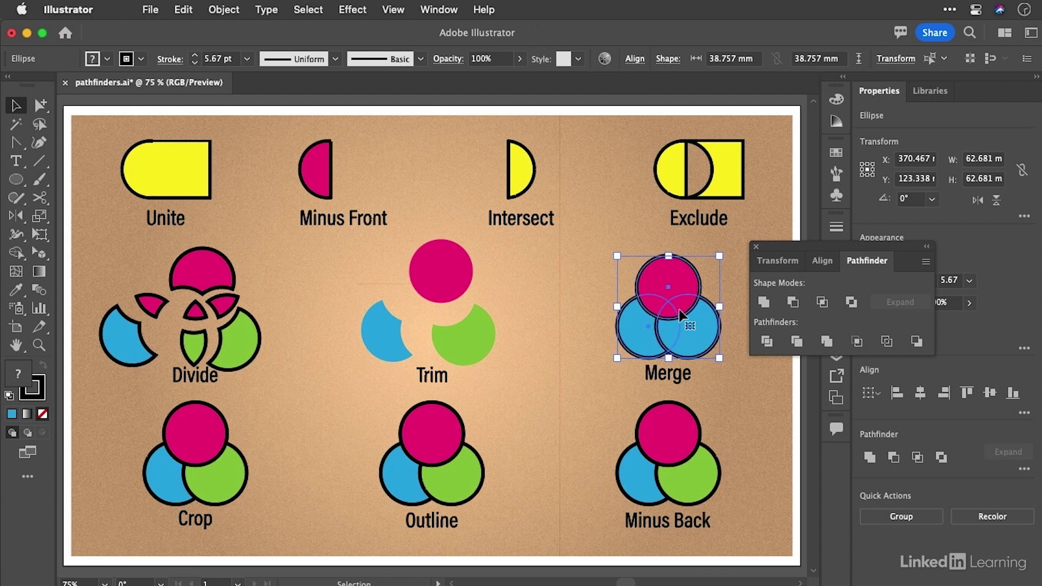
Apply Merge to the Merge circles and ungroup the result with Cmd+Shift+G
{"action": "left_click", "coordinate": [830, 342]}
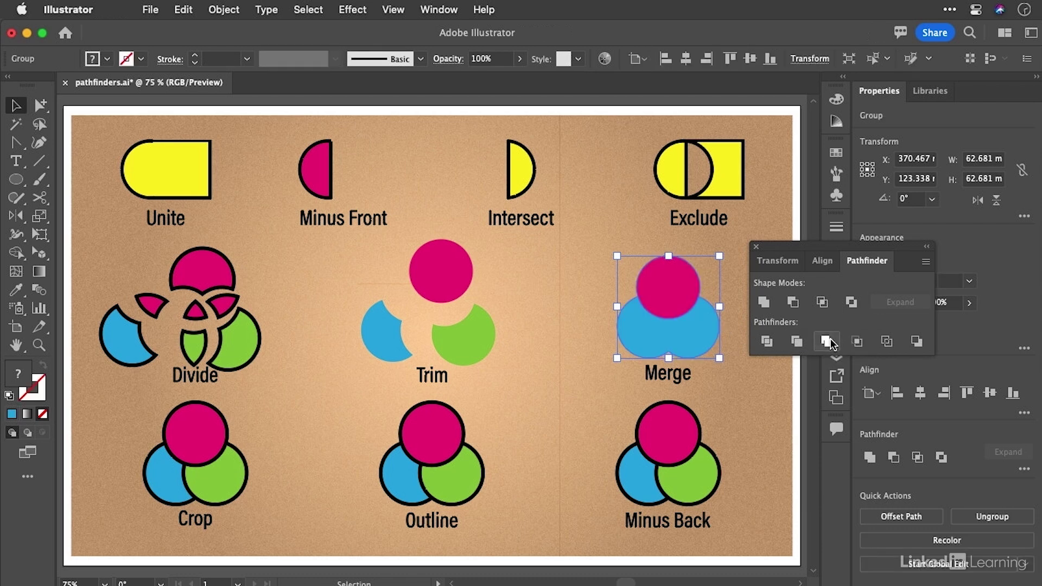
{"action": "key", "text": "super+shift+g"}
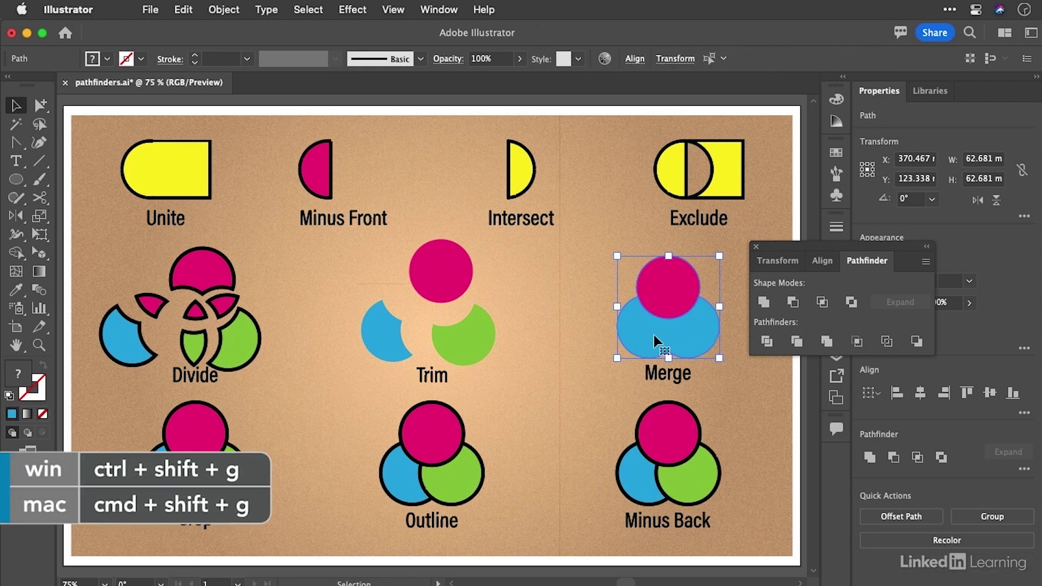
{"action": "left_click", "coordinate": [578, 327]}
Lift the magenta circle off the merged blue shape, then select the Crop circles
{"action": "left_click_drag", "start_coordinate": [668, 281], "coordinate": [666, 259]}
{"action": "mouse_move", "coordinate": [647, 331]}
{"action": "left_mouse_down"}
{"action": "mouse_move", "coordinate": [620, 343]}
{"action": "mouse_move", "coordinate": [649, 325]}
{"action": "left_mouse_up"}
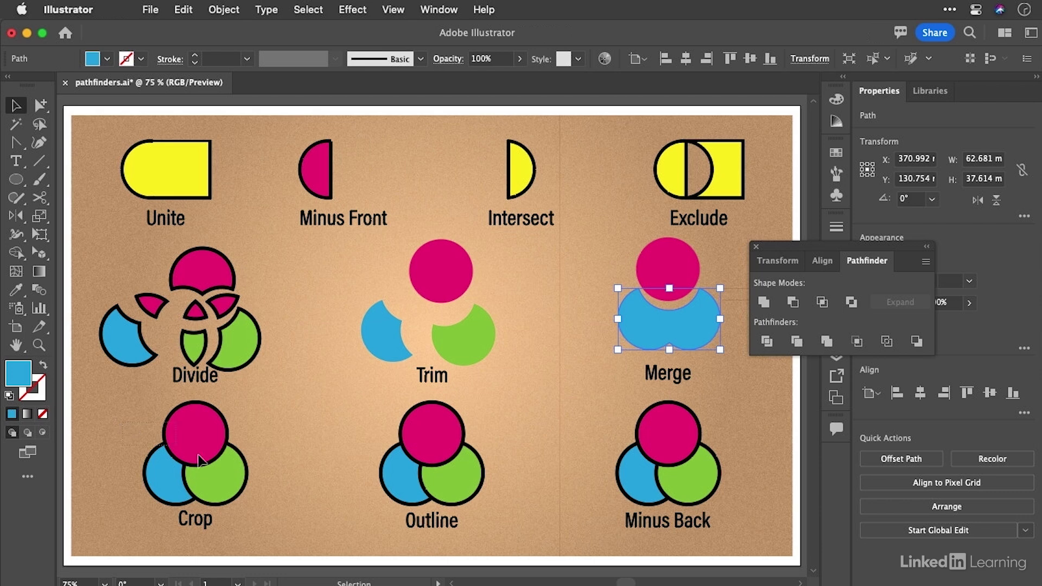
{"action": "left_click_drag", "start_coordinate": [139, 426], "coordinate": [279, 474]}
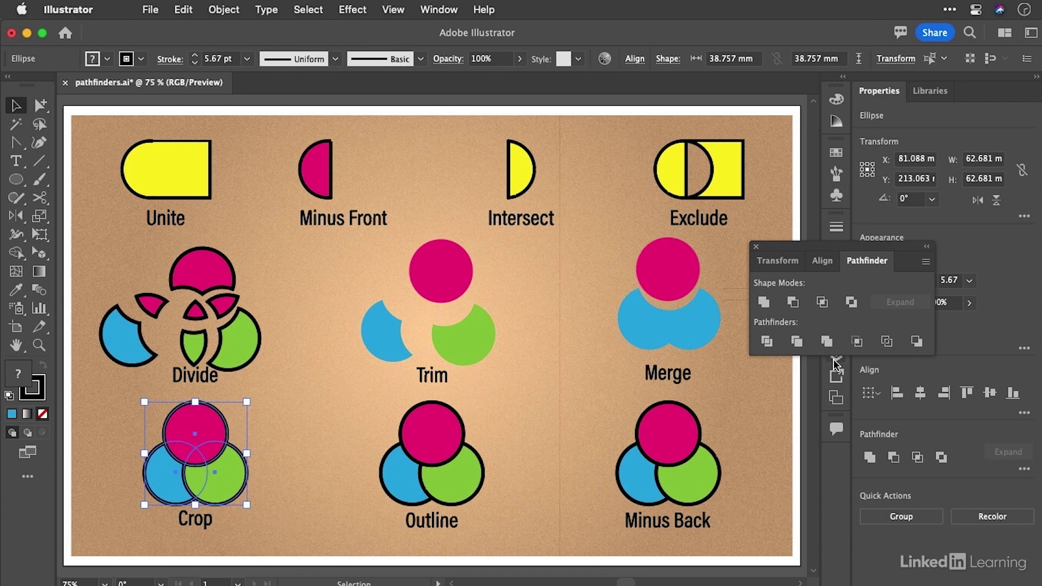
Crop the three Crop circles down to small blue and green fragments, then select the Outline circles
{"action": "left_click", "coordinate": [858, 342]}
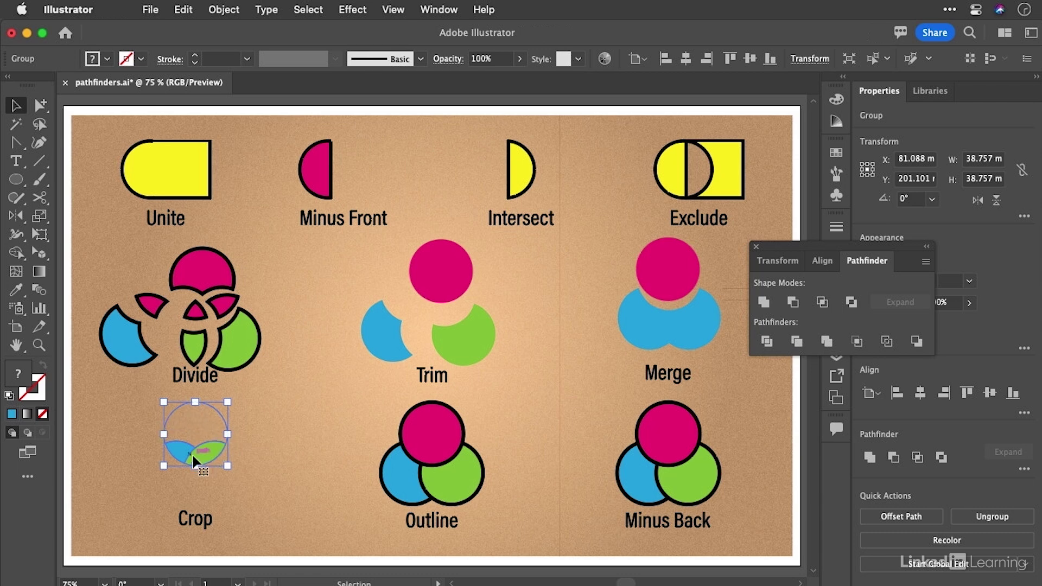
{"action": "left_click", "coordinate": [259, 444]}
{"action": "left_click", "coordinate": [206, 453]}
{"action": "left_click", "coordinate": [283, 418]}
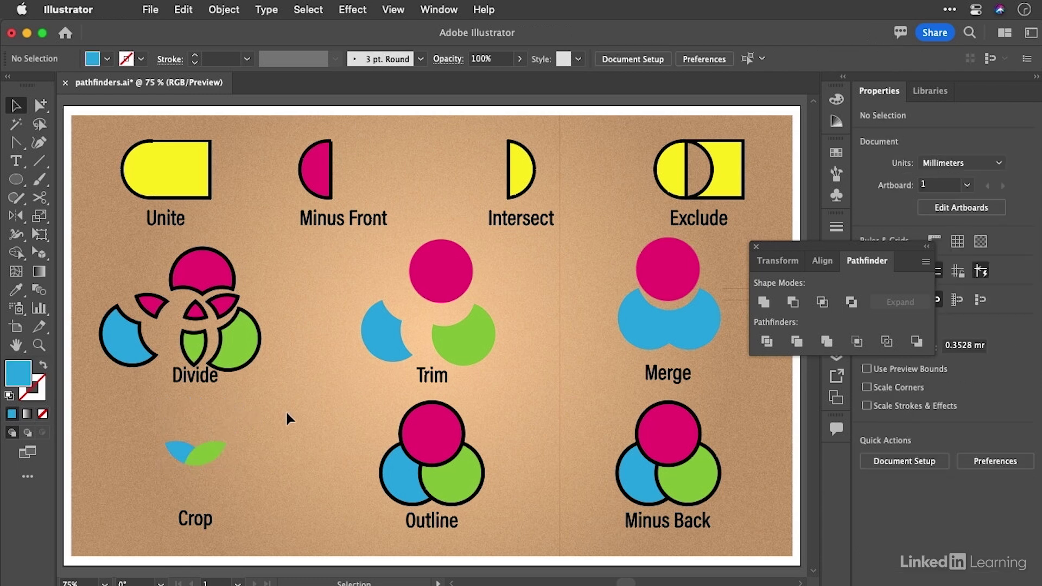
{"action": "left_click_drag", "start_coordinate": [341, 426], "coordinate": [513, 487]}
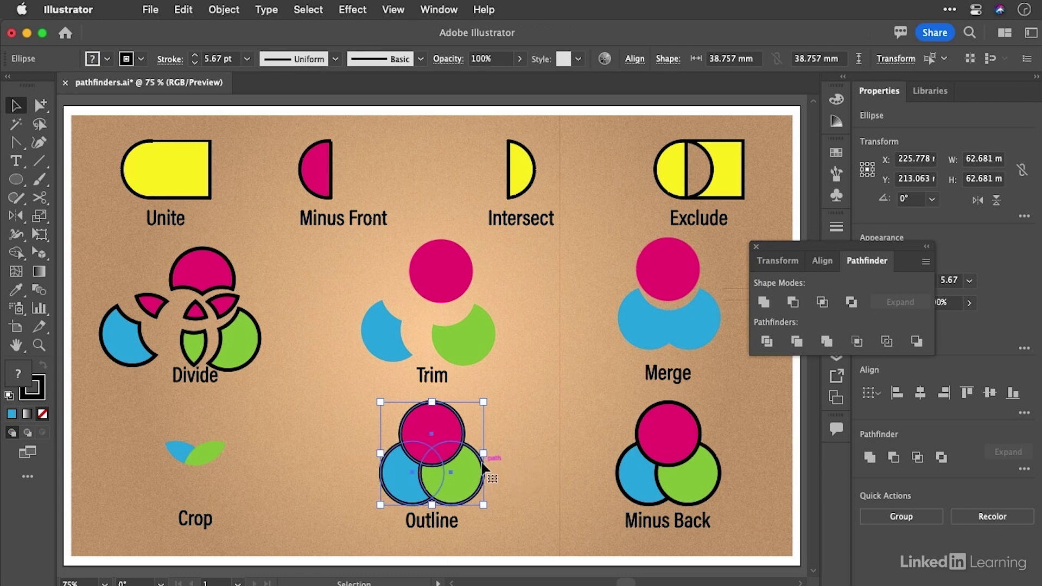
Apply Outline so the Outline circles become thin unfilled coloured segments
{"action": "left_click", "coordinate": [887, 342]}
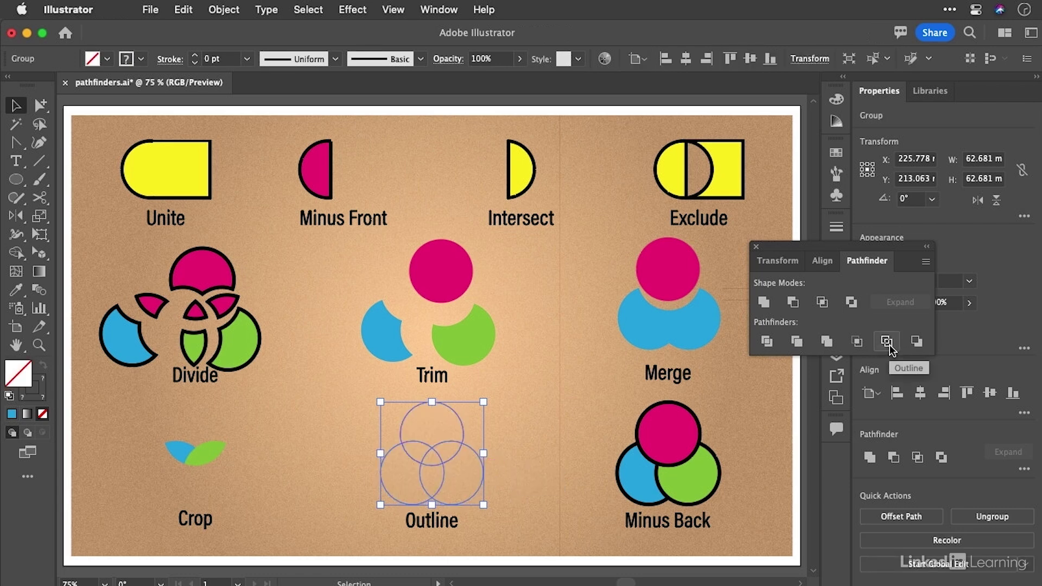
{"action": "left_click", "coordinate": [514, 435]}
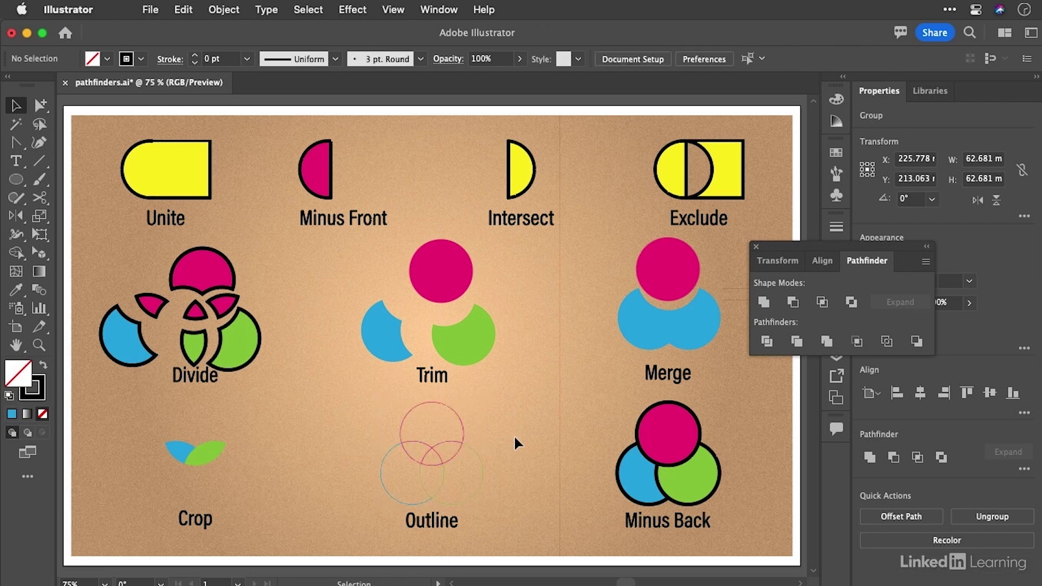
{"action": "left_click", "coordinate": [461, 424]}
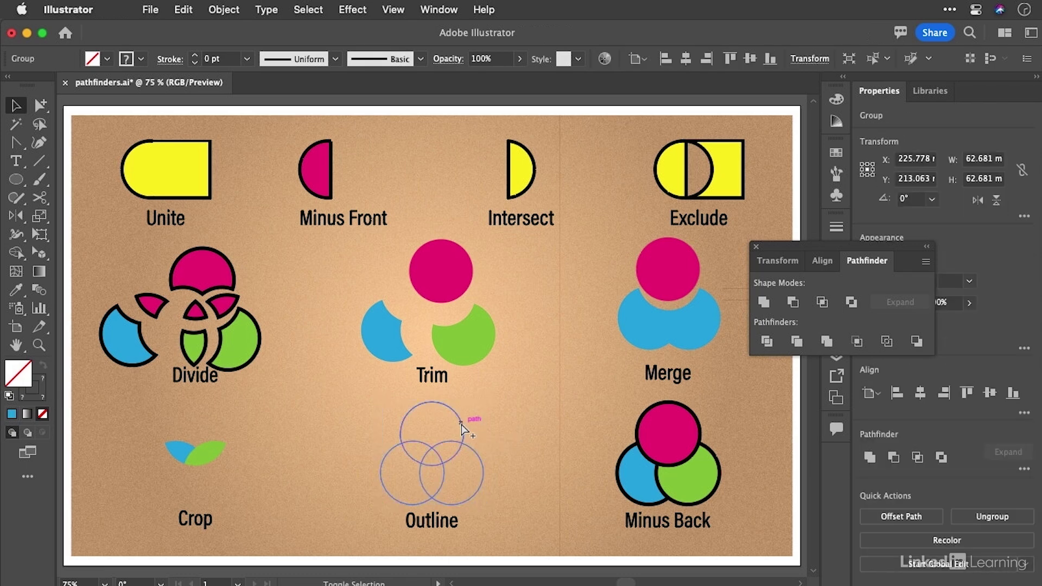
{"action": "left_click", "coordinate": [505, 409]}
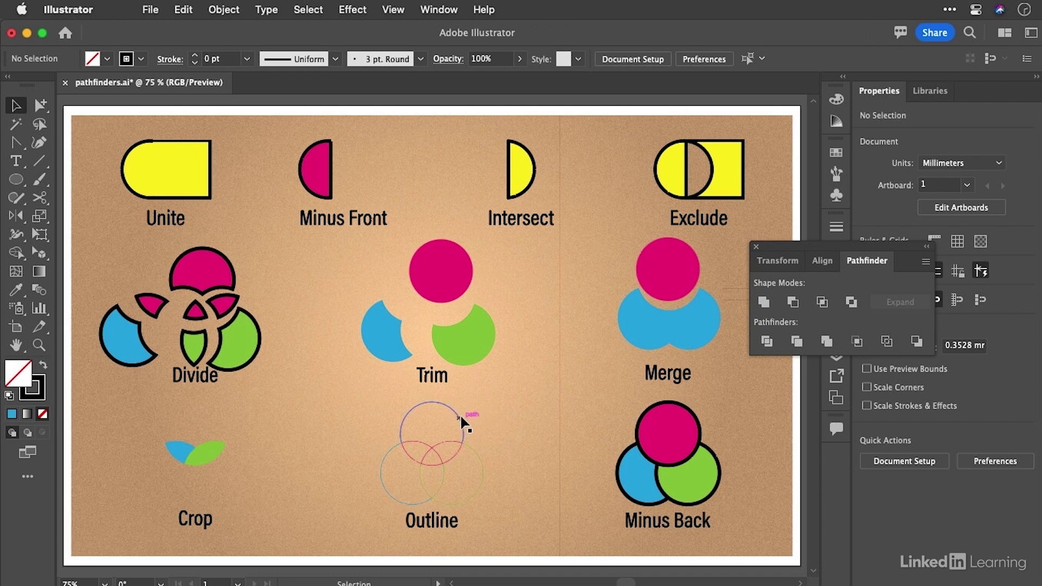
Pull two outline segments out of place, then select the three Minus Back circles
{"action": "left_click_drag", "start_coordinate": [476, 407], "coordinate": [360, 501]}
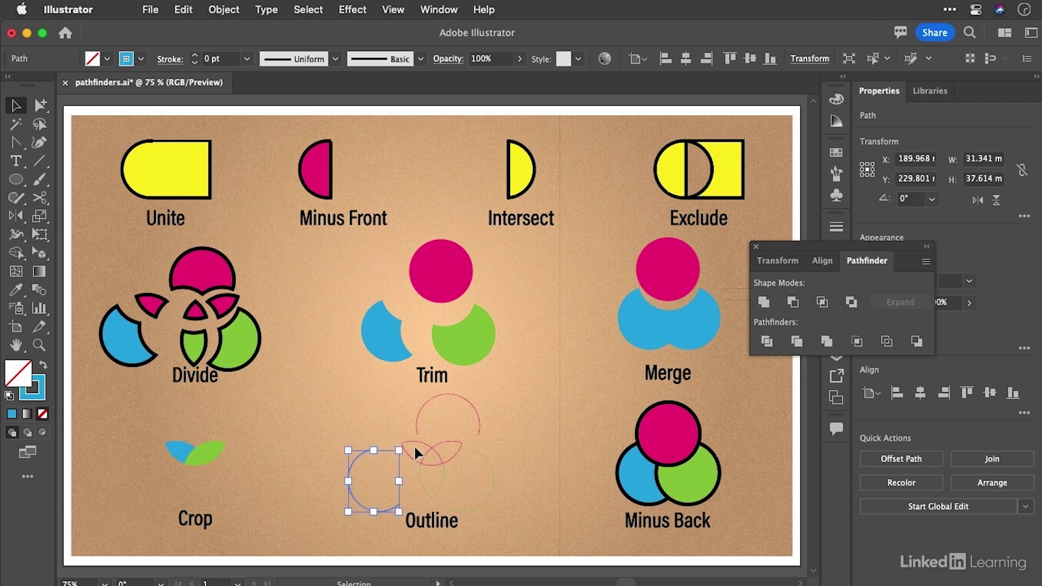
{"action": "left_click_drag", "start_coordinate": [413, 440], "coordinate": [397, 416]}
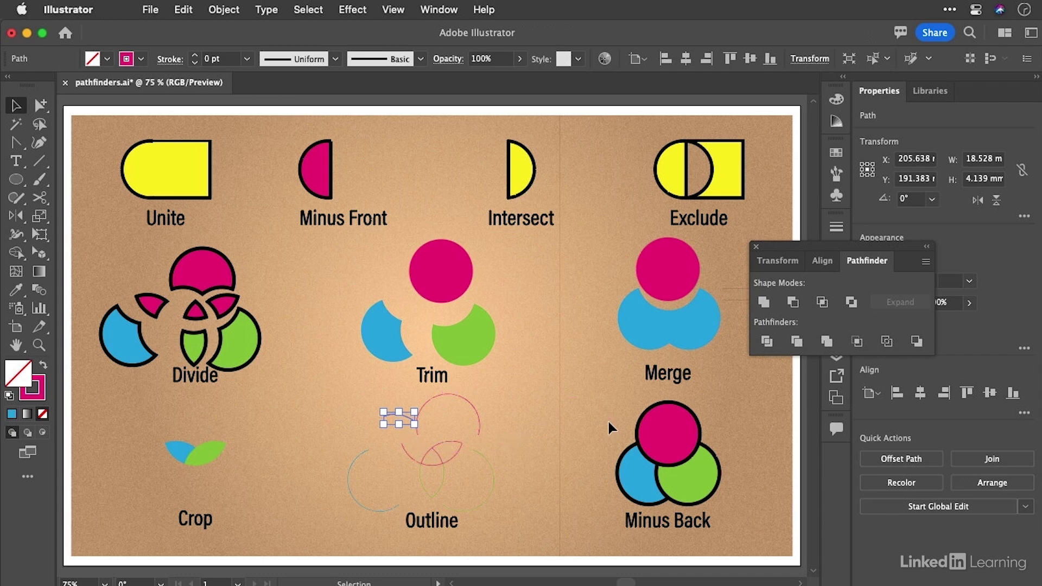
{"action": "left_click_drag", "start_coordinate": [607, 419], "coordinate": [743, 480]}
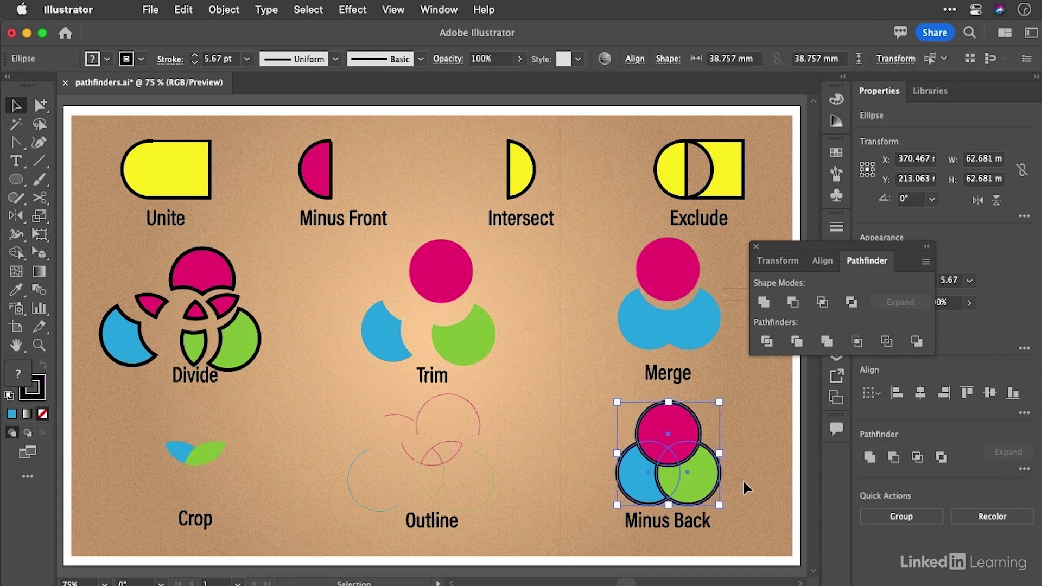
Apply Minus Back, leaving one magenta shape with the lower circles cut out
{"action": "left_click", "coordinate": [917, 341]}
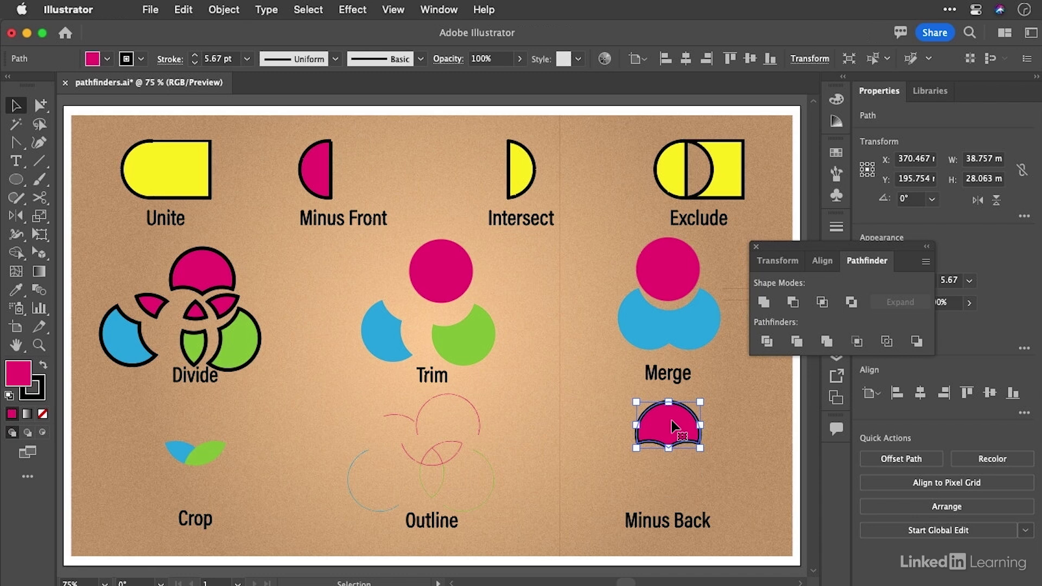
{"action": "left_click", "coordinate": [739, 419]}
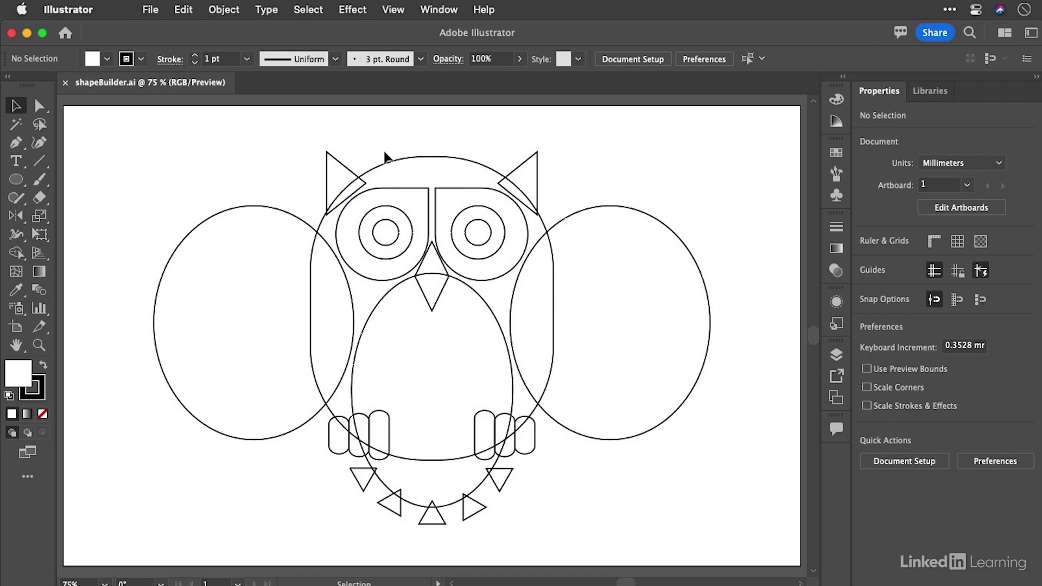
Switch to the Shape Builder tool with Shift+M in the shapeBuilder.ai owl document
{"action": "key", "text": "shift+m"}
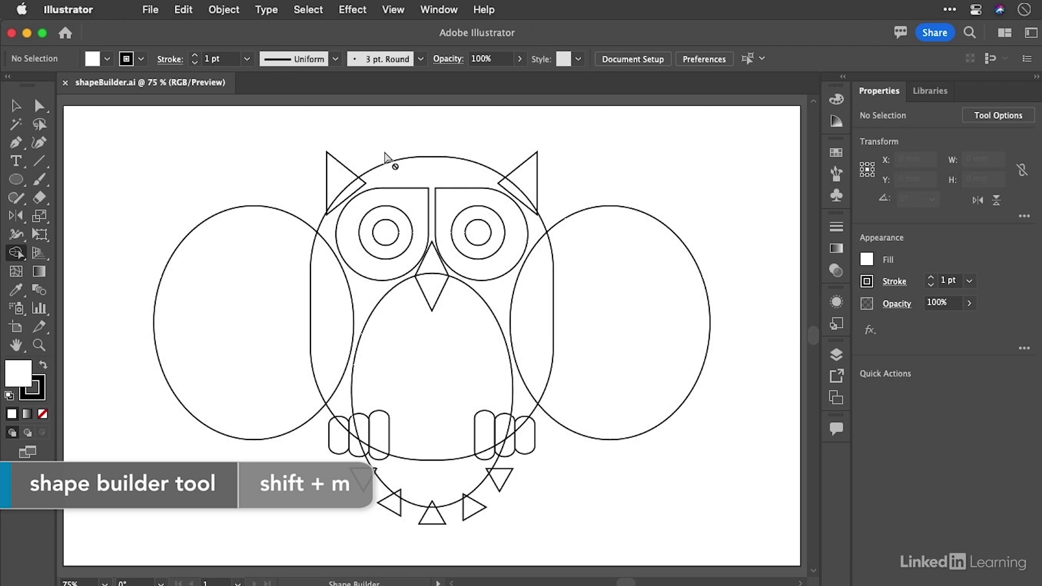
Select all owl paths and merge the left and right ears into the head
{"action": "key", "text": "super"}
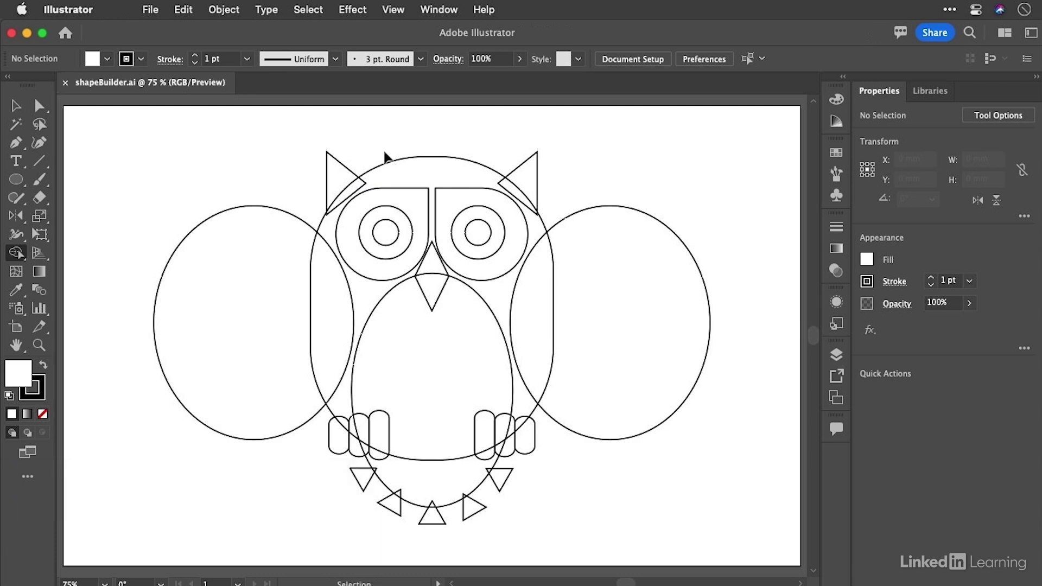
{"action": "key", "text": "super+a"}
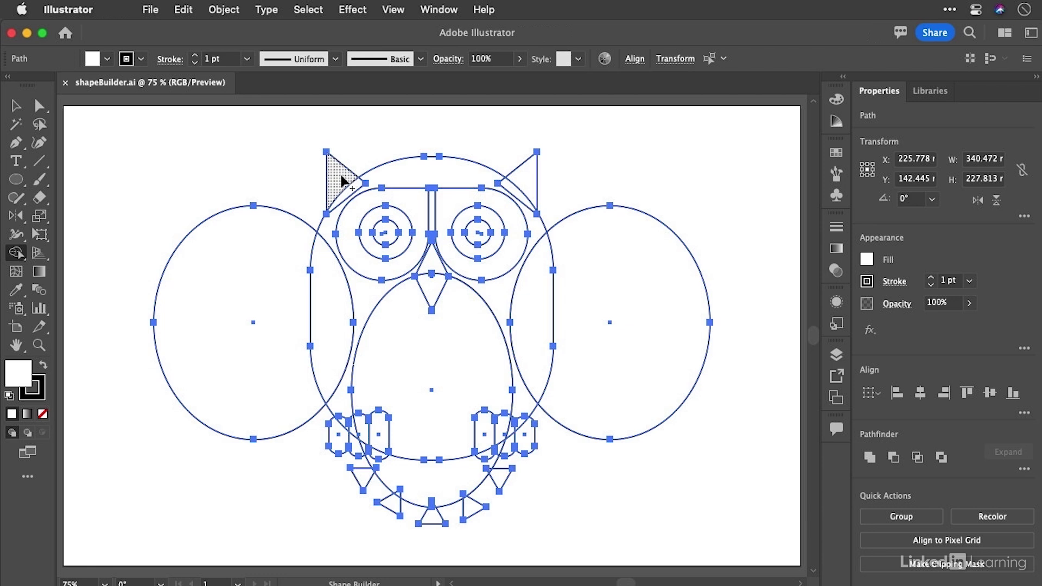
{"action": "left_click_drag", "start_coordinate": [342, 181], "coordinate": [413, 179]}
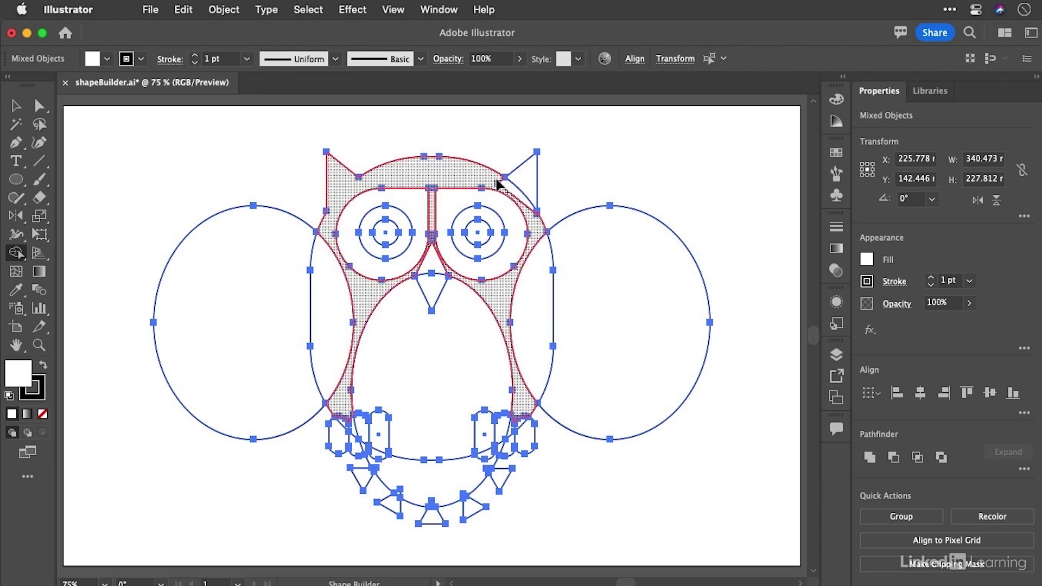
{"action": "mouse_move", "coordinate": [497, 184]}
{"action": "left_mouse_down"}
{"action": "mouse_move", "coordinate": [516, 197]}
{"action": "mouse_move", "coordinate": [530, 181]}
{"action": "left_mouse_up"}
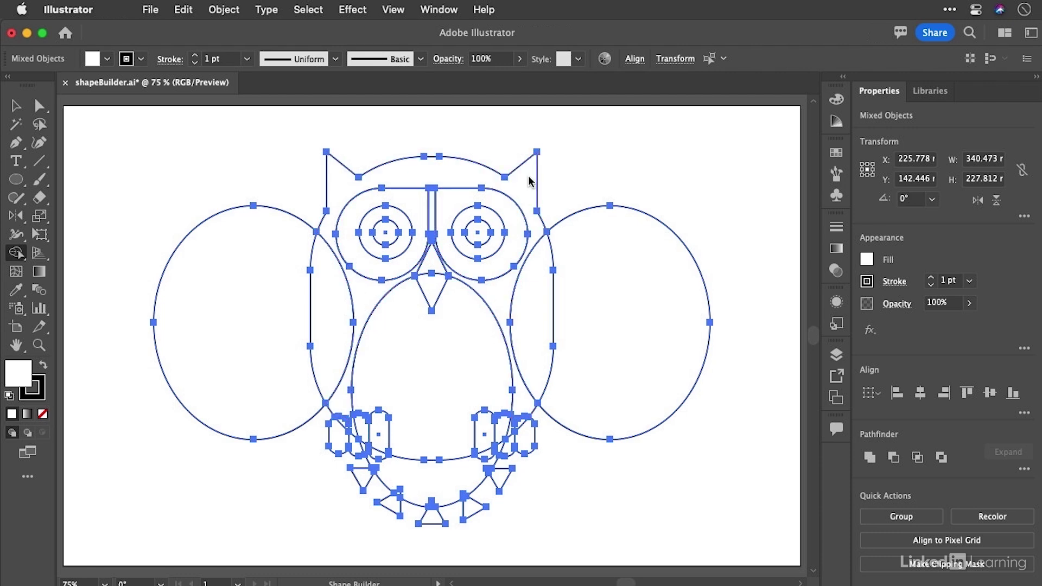
Delete the outer portions of both wings, leaving narrow slivers beside the body
{"action": "left_click", "coordinate": [272, 279], "text": "alt"}
{"action": "left_click", "coordinate": [608, 279], "text": "alt"}
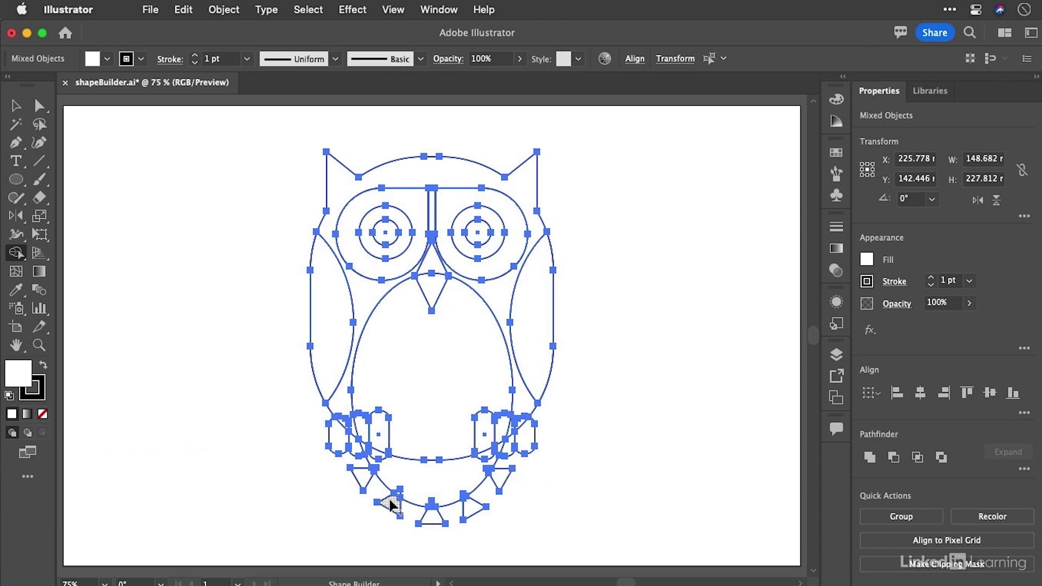
{"action": "scroll", "coordinate": [390, 504], "scroll_direction": "up", "scroll_amount": 5}
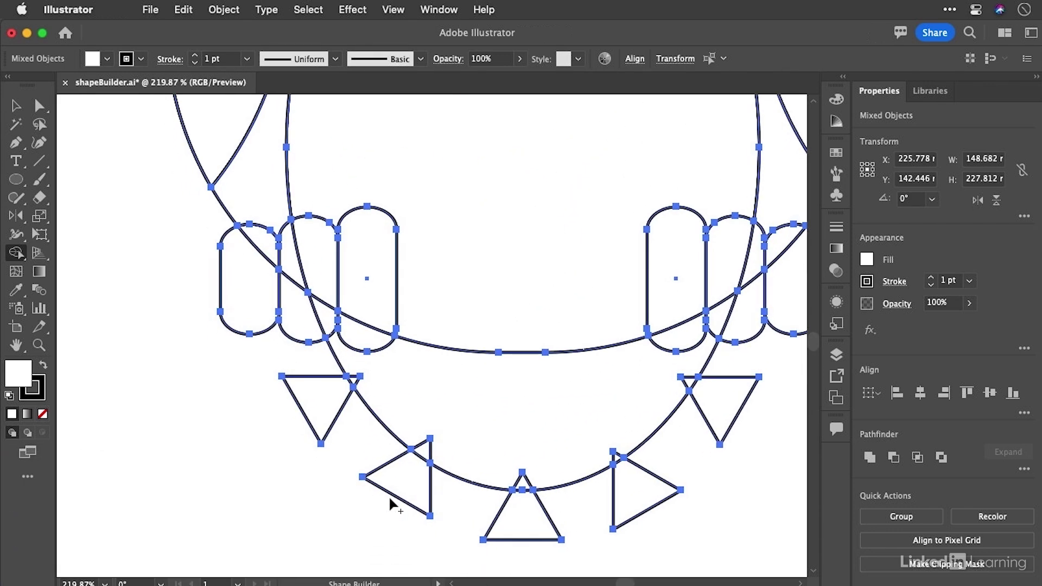
Merge the left-foot and right-foot toe pills into single shapes, removing crossing lines
{"action": "mouse_move", "coordinate": [266, 245]}
{"action": "left_mouse_down"}
{"action": "mouse_move", "coordinate": [251, 276]}
{"action": "mouse_move", "coordinate": [311, 270]}
{"action": "mouse_move", "coordinate": [319, 287]}
{"action": "mouse_move", "coordinate": [314, 317]}
{"action": "mouse_move", "coordinate": [296, 302]}
{"action": "left_mouse_up"}
{"action": "mouse_move", "coordinate": [358, 321]}
{"action": "left_mouse_down"}
{"action": "mouse_move", "coordinate": [356, 332]}
{"action": "mouse_move", "coordinate": [371, 326]}
{"action": "left_mouse_up"}
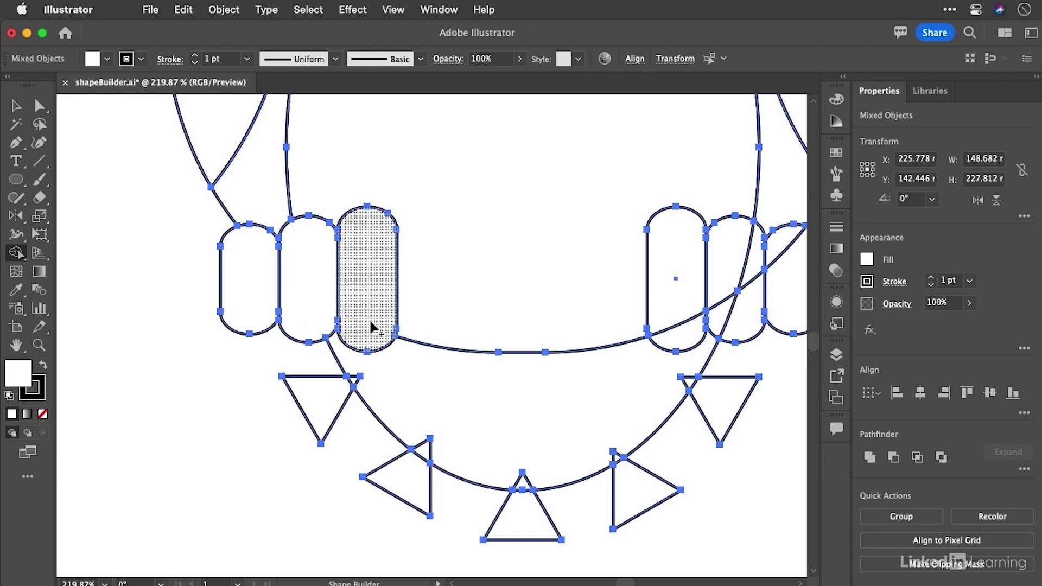
{"action": "mouse_move", "coordinate": [688, 286]}
{"action": "left_mouse_down"}
{"action": "mouse_move", "coordinate": [676, 282]}
{"action": "mouse_move", "coordinate": [682, 341]}
{"action": "left_mouse_up"}
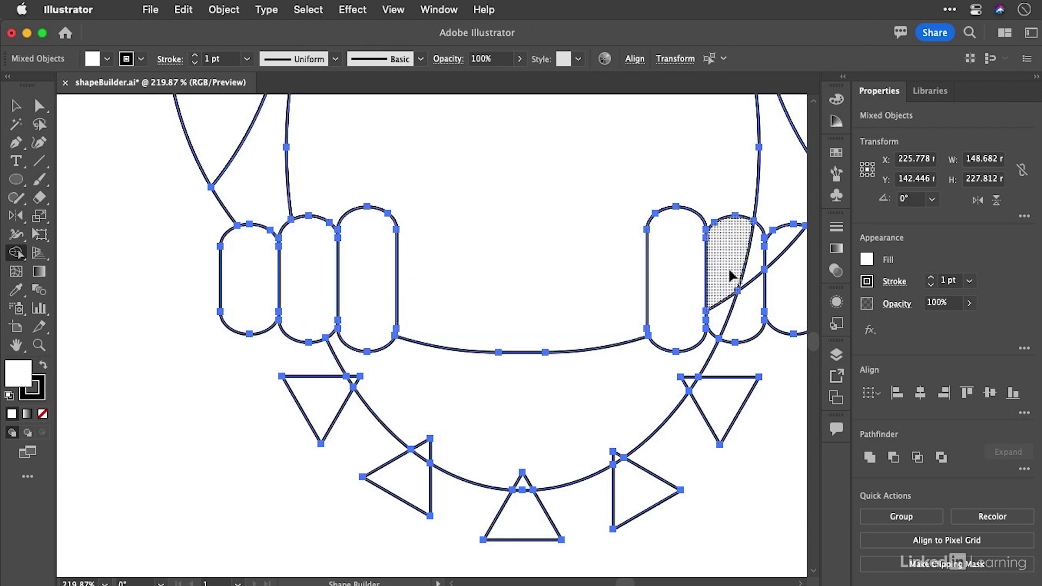
{"action": "mouse_move", "coordinate": [731, 276]}
{"action": "left_mouse_down"}
{"action": "mouse_move", "coordinate": [740, 274]}
{"action": "mouse_move", "coordinate": [744, 316]}
{"action": "mouse_move", "coordinate": [721, 260]}
{"action": "mouse_move", "coordinate": [786, 275]}
{"action": "mouse_move", "coordinate": [785, 286]}
{"action": "left_mouse_up"}
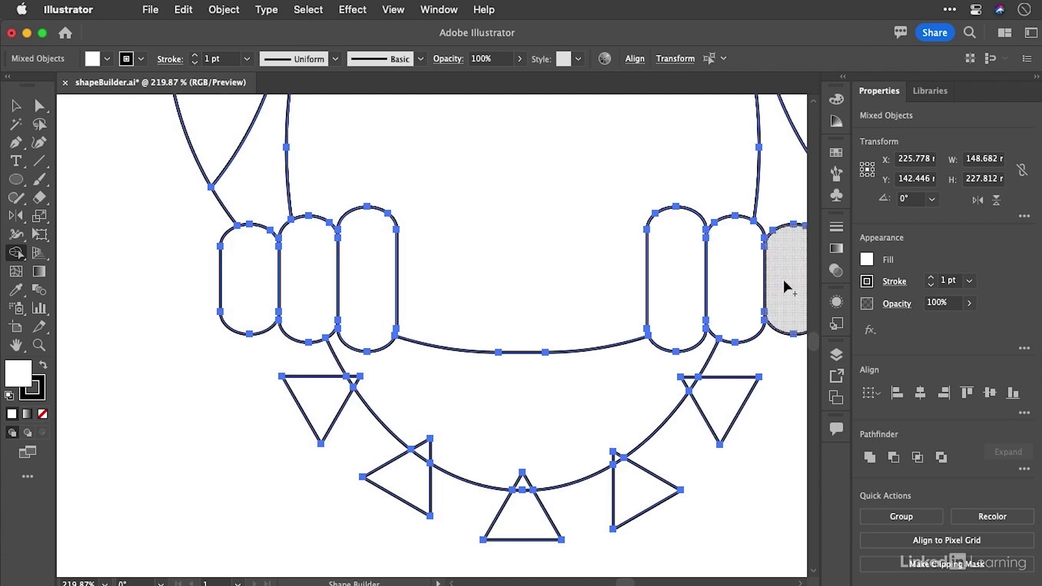
Delete all five triangles hanging below the owl's body, leaving small notches
{"action": "left_click", "coordinate": [340, 389], "text": "alt"}
{"action": "left_click", "coordinate": [421, 462], "text": "alt"}
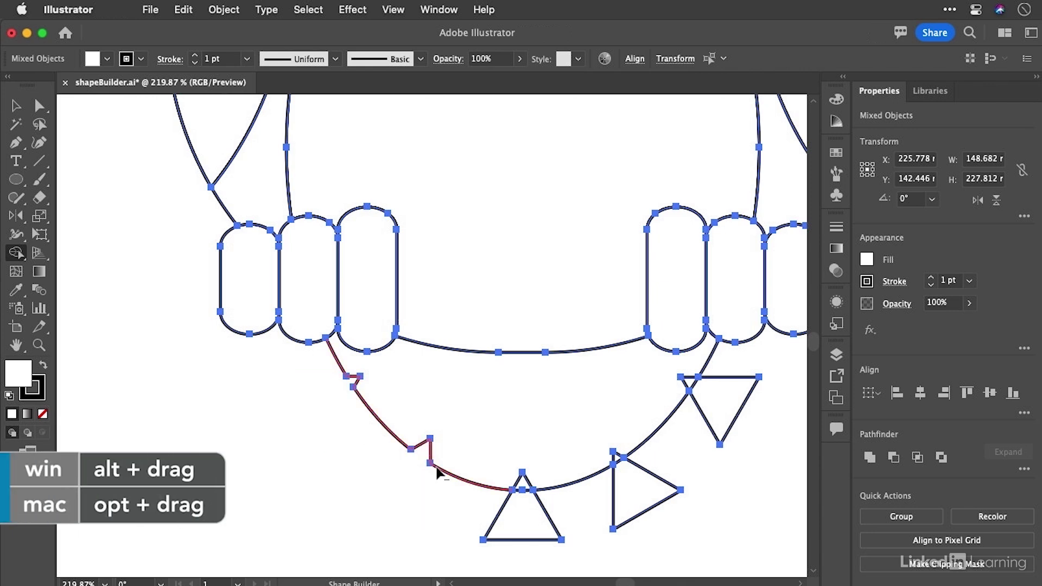
{"action": "left_click", "coordinate": [522, 502], "text": "alt"}
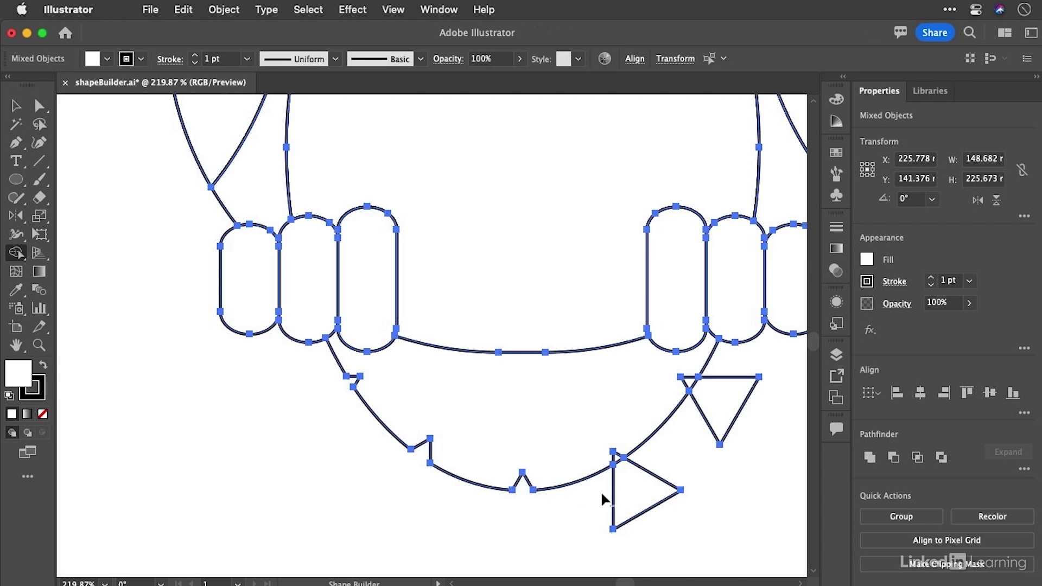
{"action": "left_click", "coordinate": [624, 469], "text": "alt"}
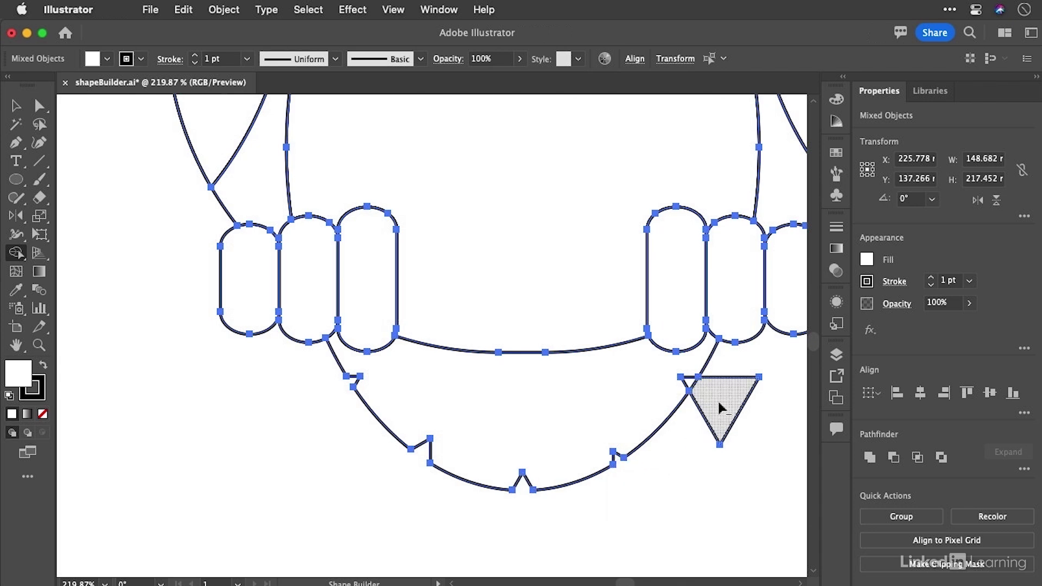
{"action": "left_click", "coordinate": [696, 390], "text": "alt"}
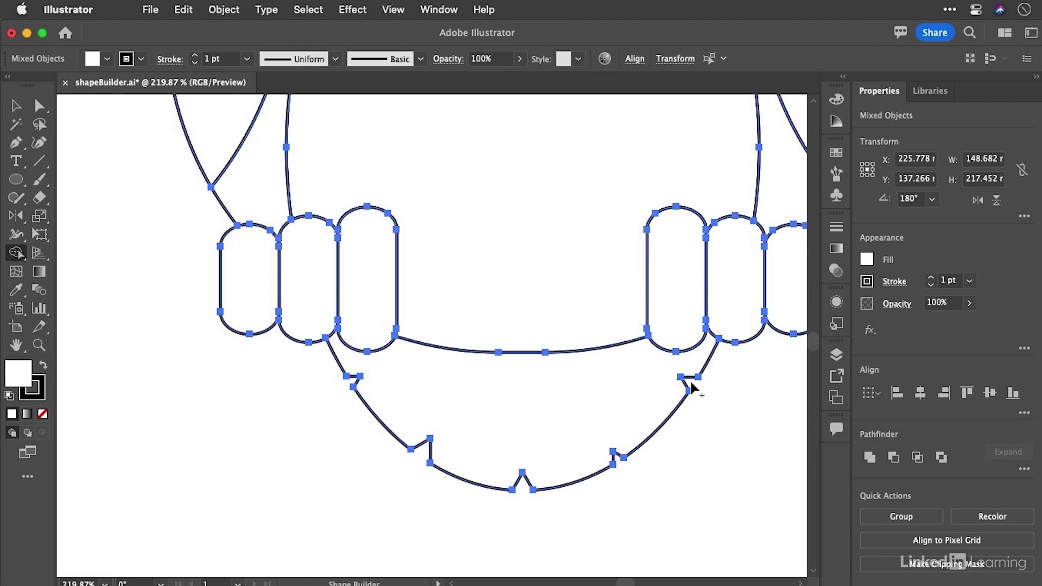
{"action": "scroll", "coordinate": [692, 386], "scroll_direction": "up", "scroll_amount": 8}
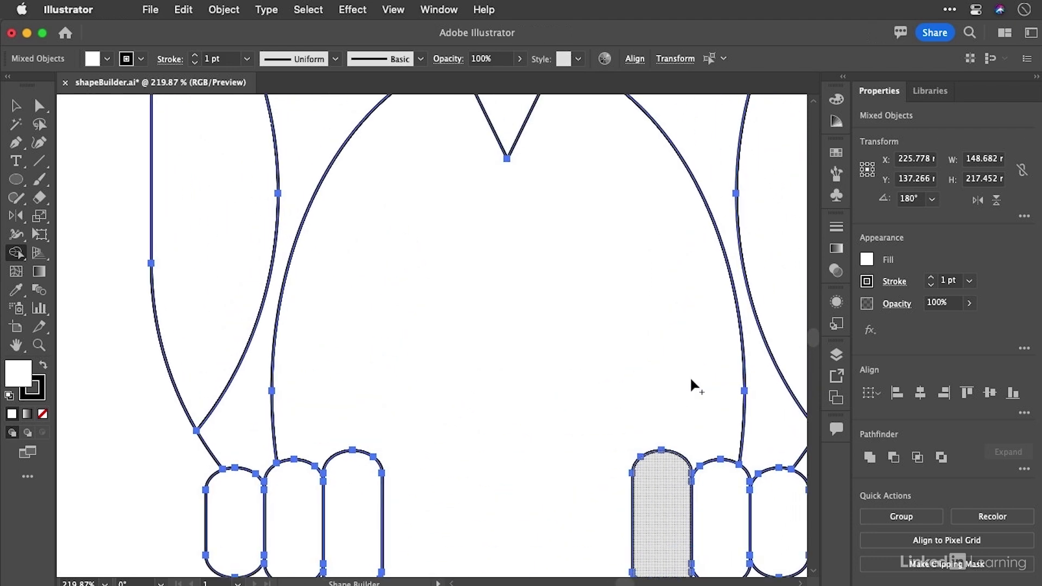
Erase the beak diamond's upper triangle between the eyes with a Shape Builder Alt-click, leaving a downward beak
{"action": "key", "text": "space"}
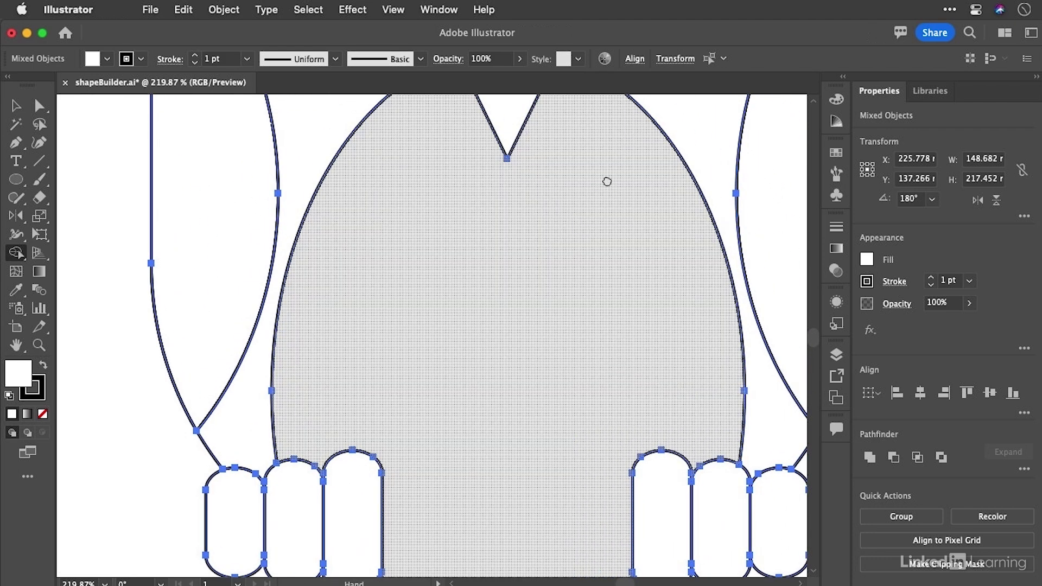
{"action": "left_click_drag", "start_coordinate": [607, 182], "coordinate": [605, 383]}
{"action": "left_click_drag", "start_coordinate": [604, 325], "coordinate": [606, 374]}
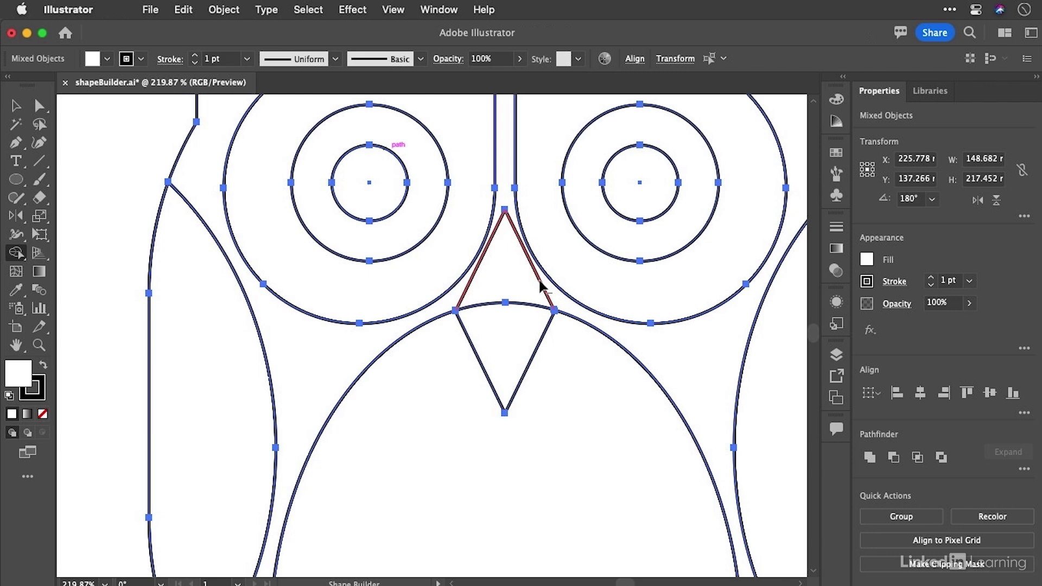
{"action": "left_click", "coordinate": [539, 281], "text": "alt"}
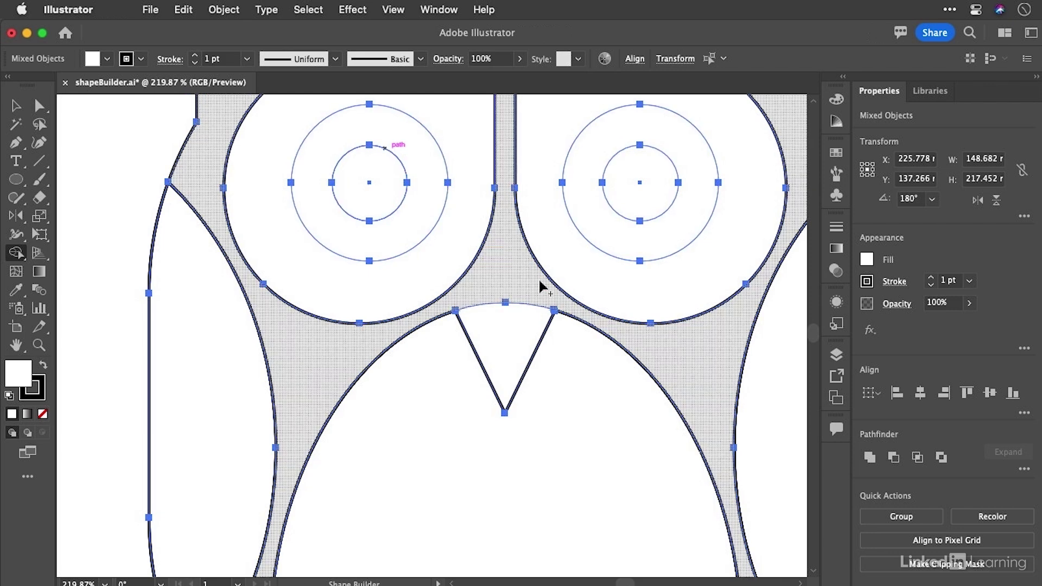
{"action": "key", "text": "super+z"}
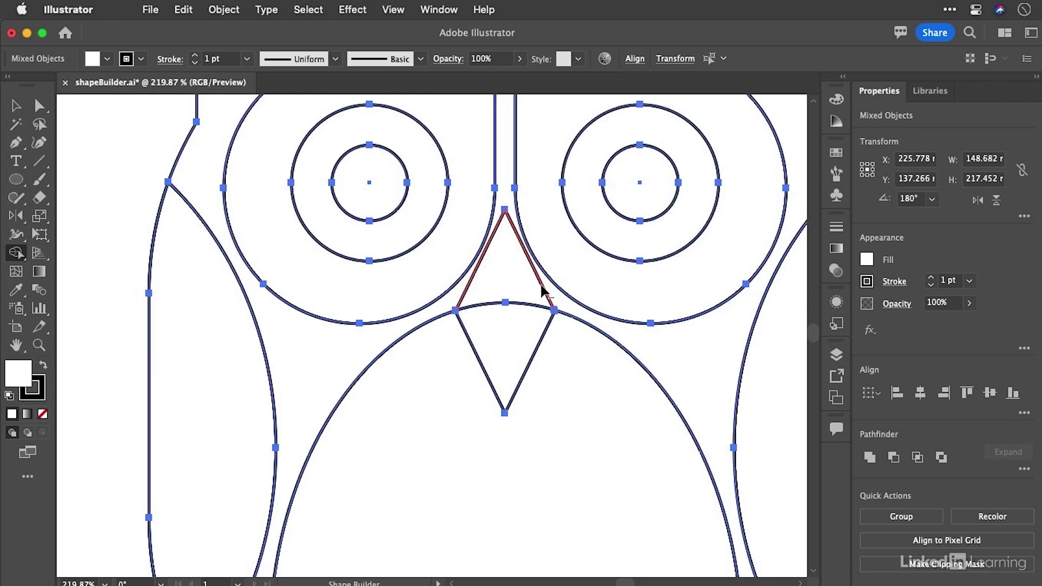
{"action": "left_click", "coordinate": [541, 286], "text": "alt"}
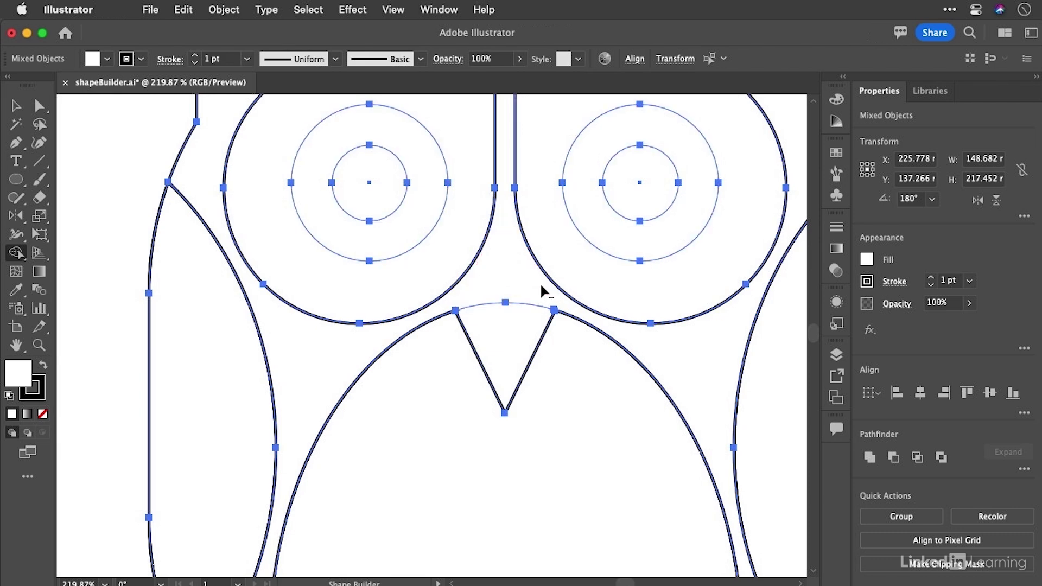
{"action": "scroll", "coordinate": [541, 287], "scroll_direction": "down", "scroll_amount": 5}
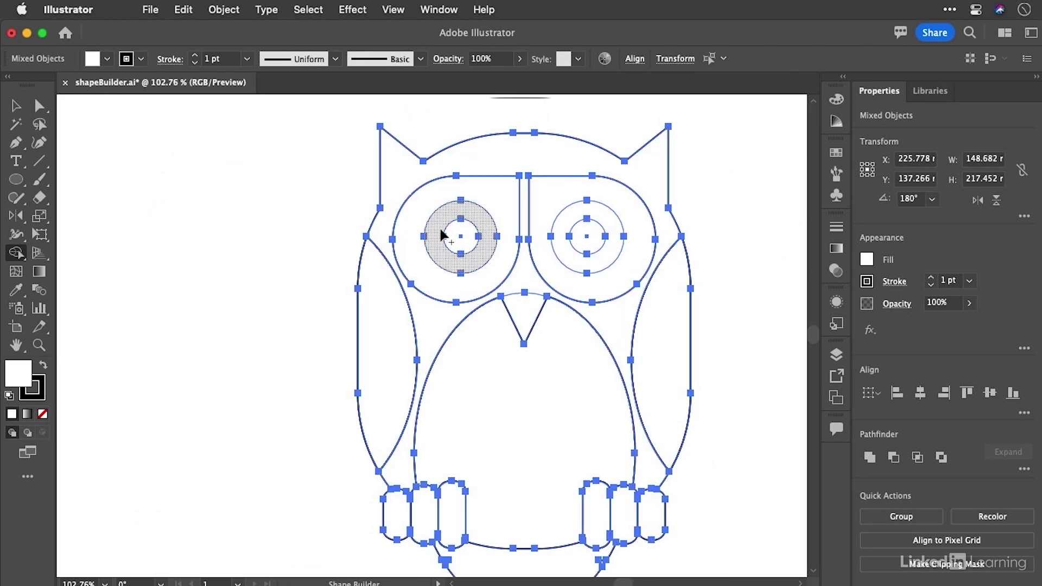
Split off the left and right eye rings, and join the beak to the sliver above so its top follows the body curve
{"action": "left_click", "coordinate": [438, 237]}
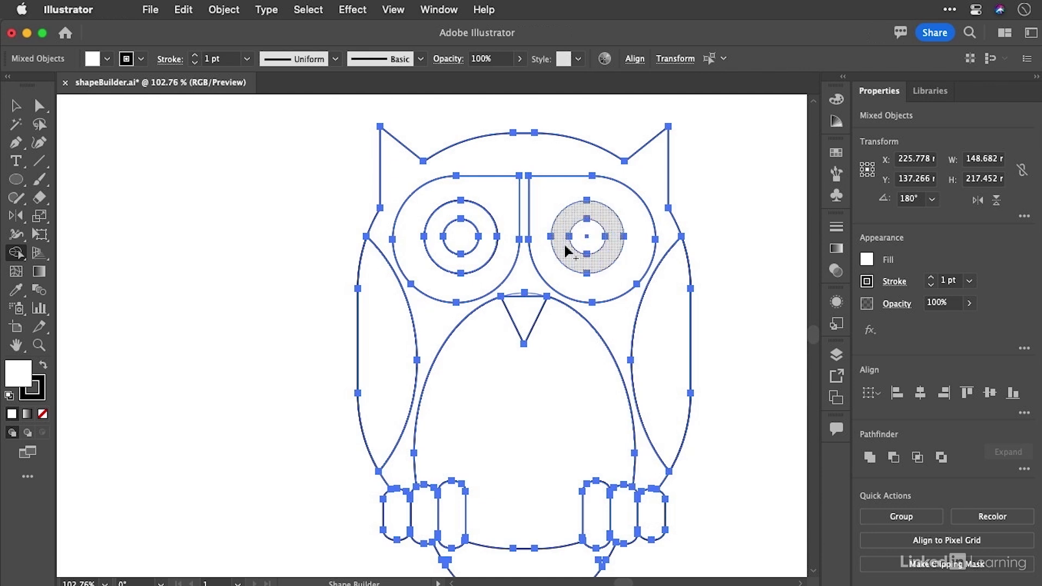
{"action": "left_click", "coordinate": [565, 247]}
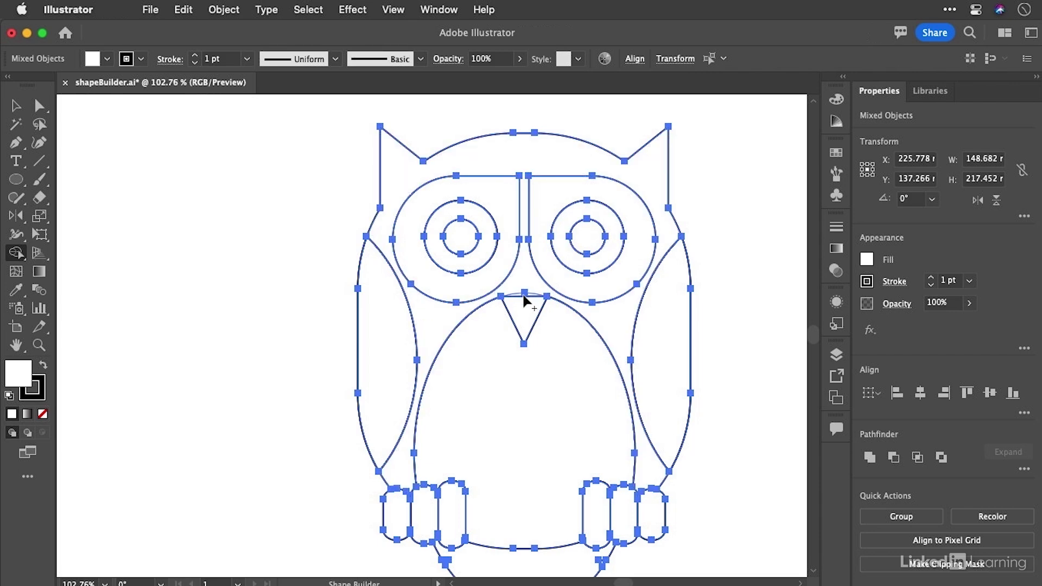
{"action": "scroll", "coordinate": [524, 300], "scroll_direction": "up", "scroll_amount": 5}
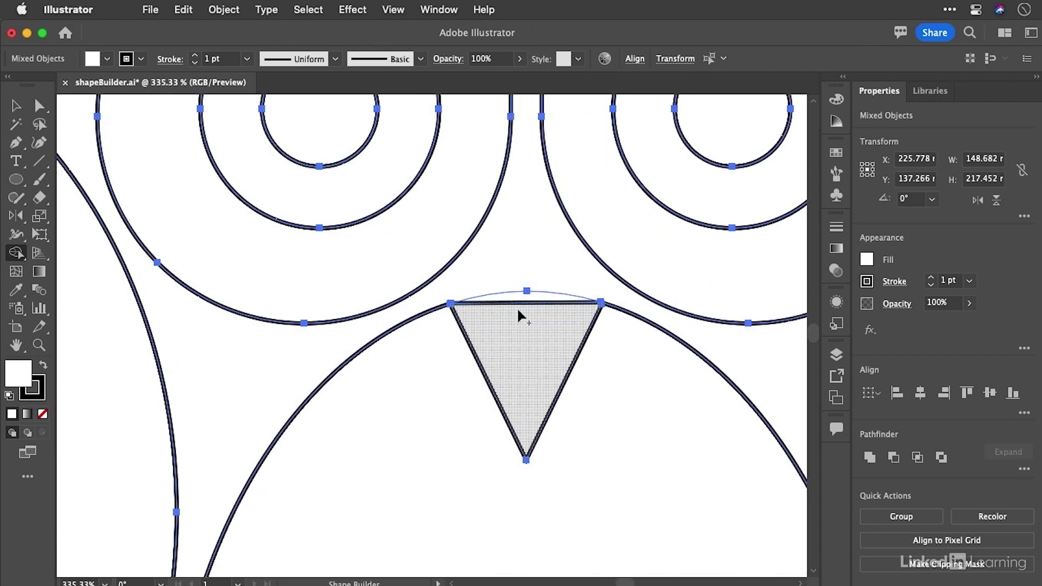
{"action": "left_click_drag", "start_coordinate": [518, 315], "coordinate": [521, 303]}
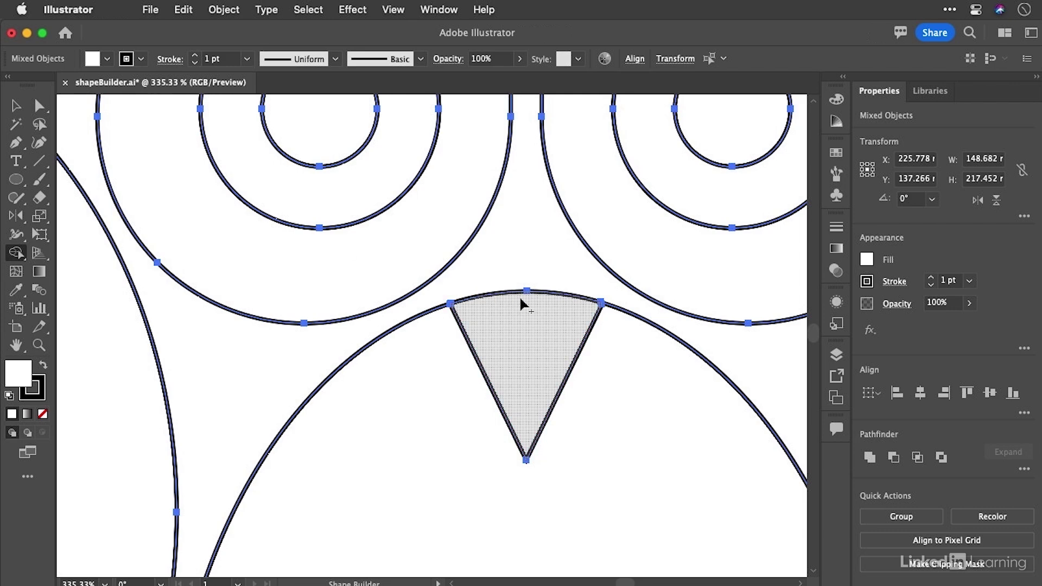
{"action": "scroll", "coordinate": [520, 299], "scroll_direction": "down", "scroll_amount": 5}
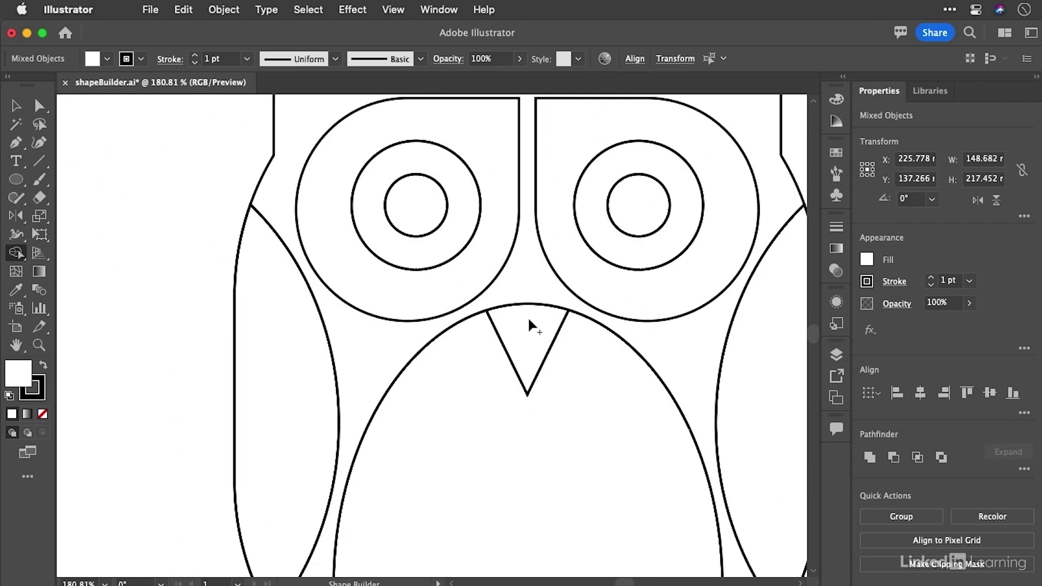
Switch to the Selection tool, fit the artboard with Cmd+0, and deselect to view the clean owl outline
{"action": "left_click", "coordinate": [16, 106]}
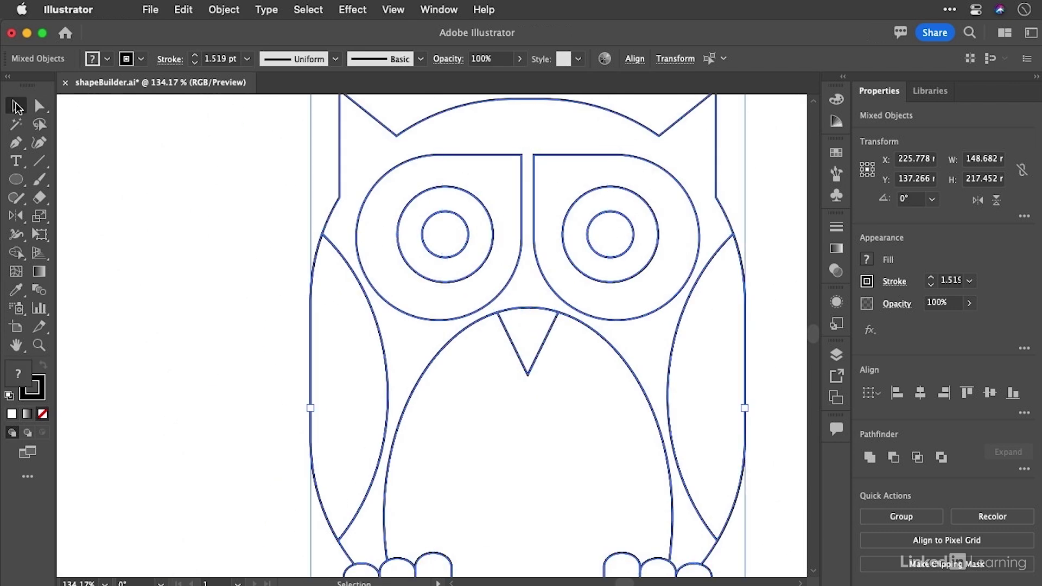
{"action": "key", "text": "super+0"}
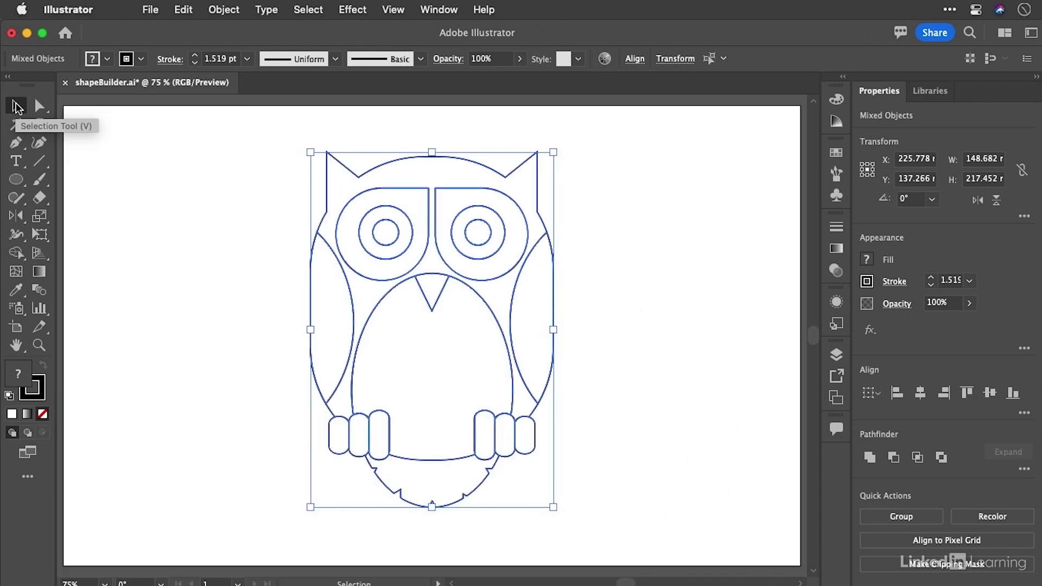
{"action": "left_click", "coordinate": [588, 228]}
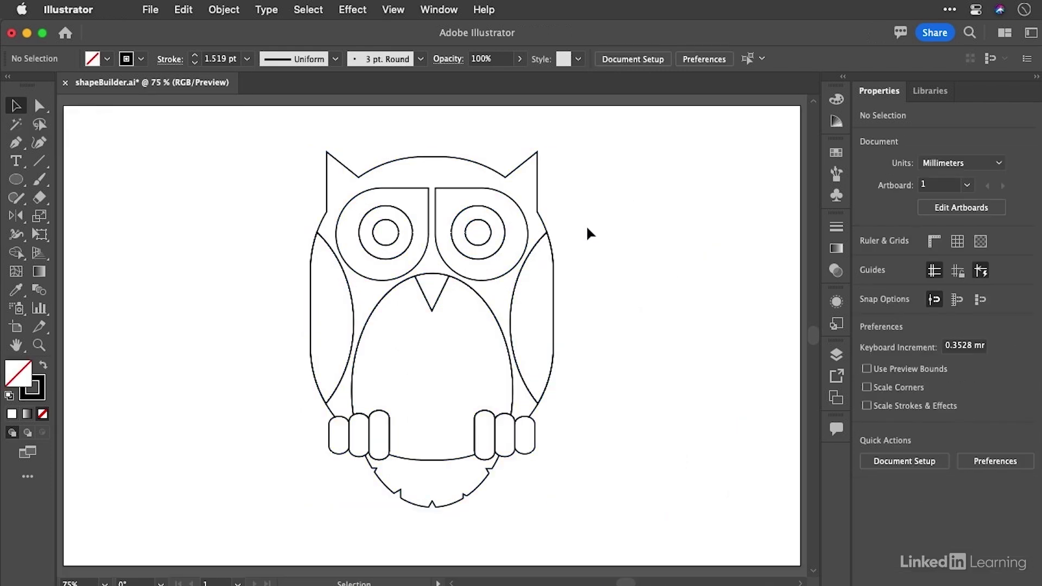